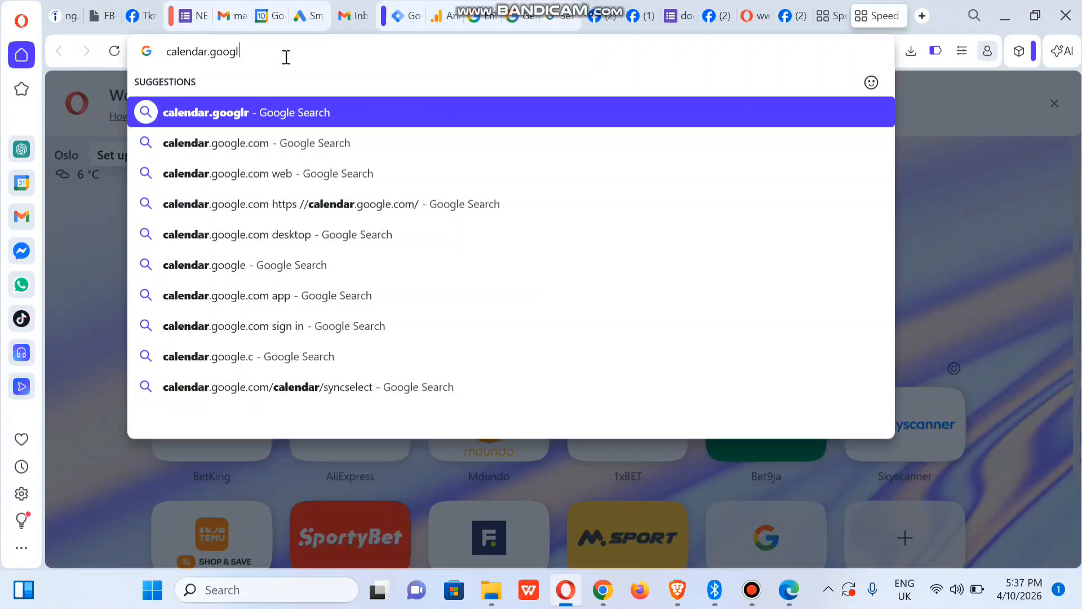
Step: Load calendar.google.com in Opera, dropping the longer autocompleted address
{"action": "type", "text": "e.com"}
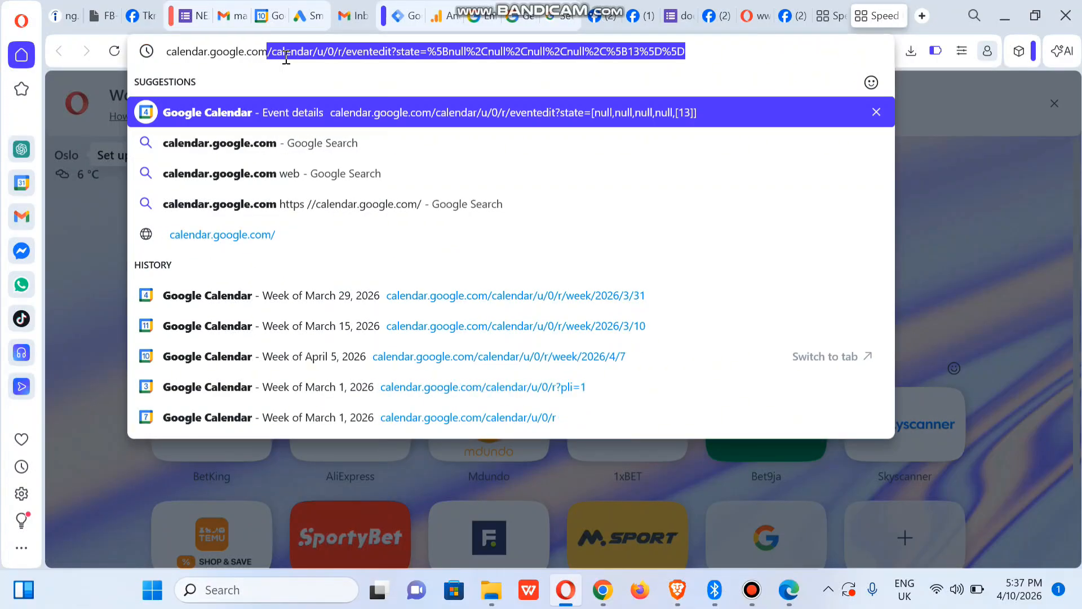
{"action": "key", "text": "BackSpace"}
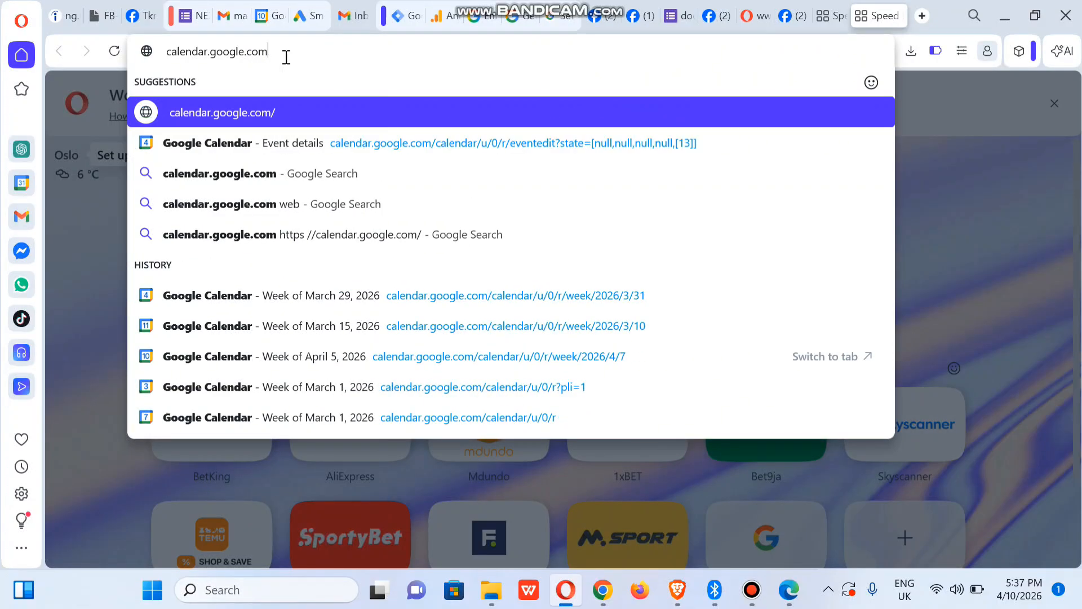
{"action": "key", "text": "Return"}
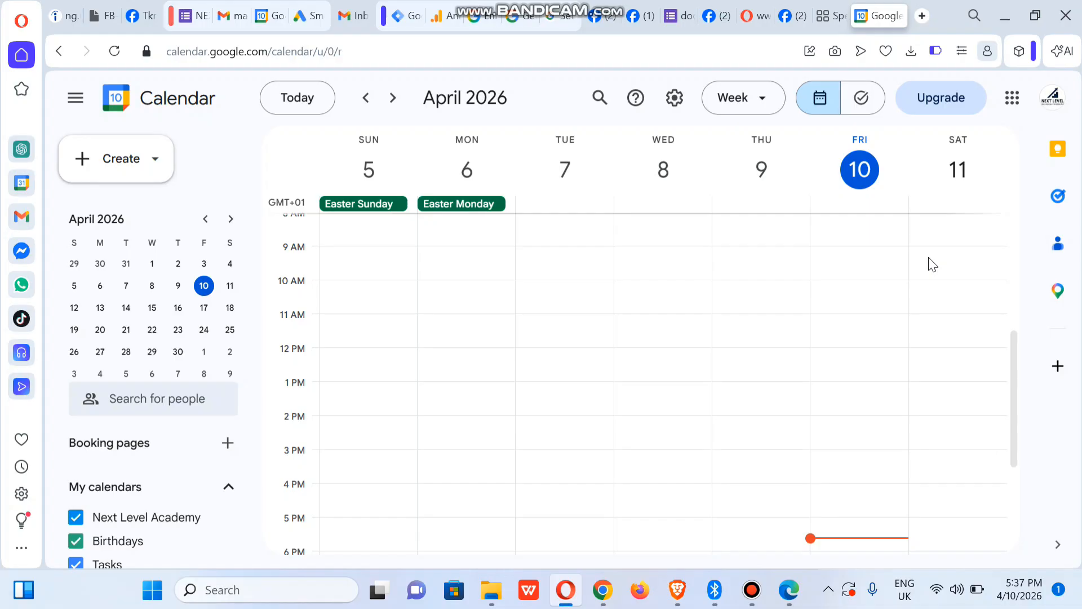
Step: Create a new event from the Create menu and expand it into the full editor
{"action": "left_click", "coordinate": [122, 160]}
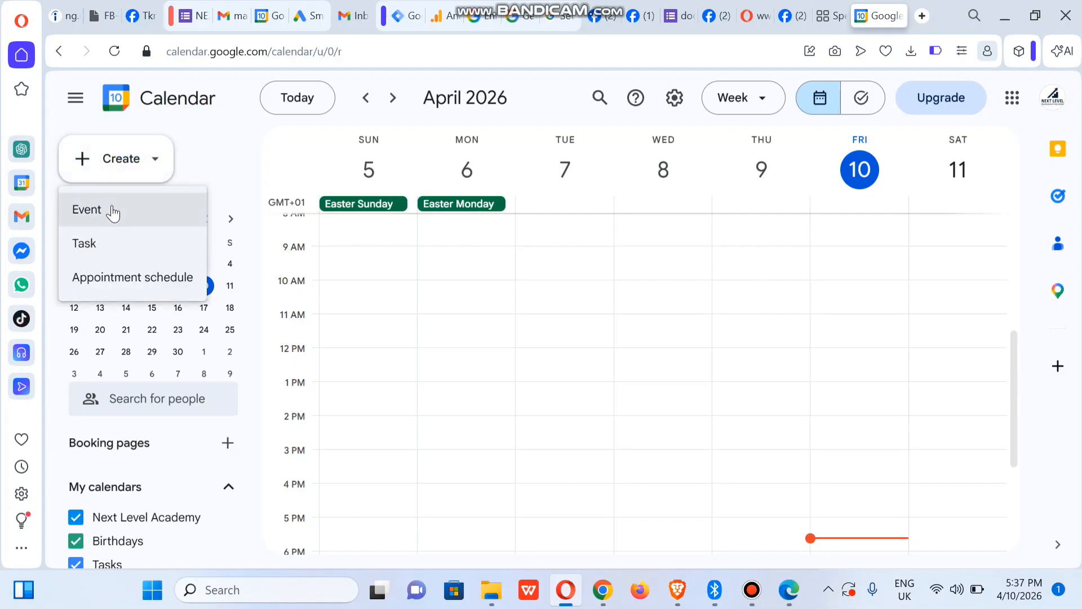
{"action": "left_click", "coordinate": [113, 211]}
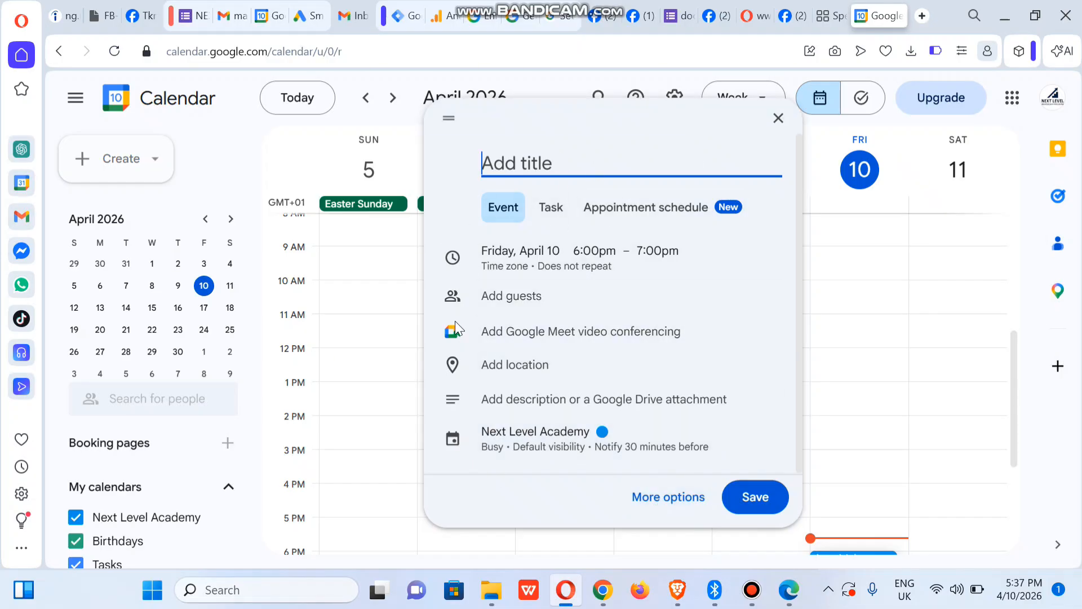
{"action": "left_click", "coordinate": [653, 504]}
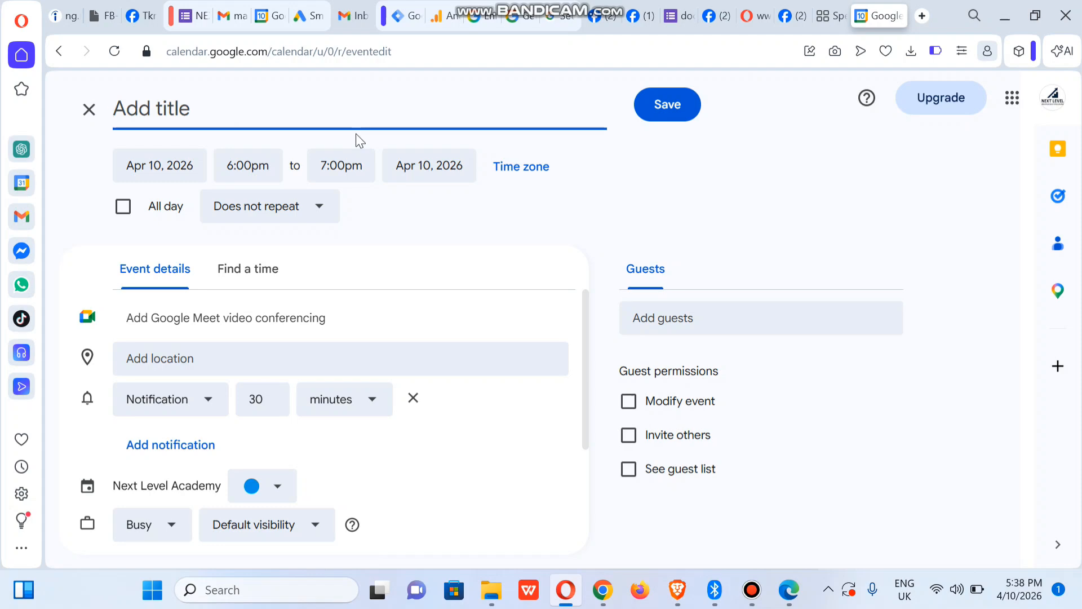
Step: Select the note's 'Week 6: Content Creation & Video Editing for Entrepreneurs' heading line in Keep
{"action": "left_click", "coordinate": [610, 603]}
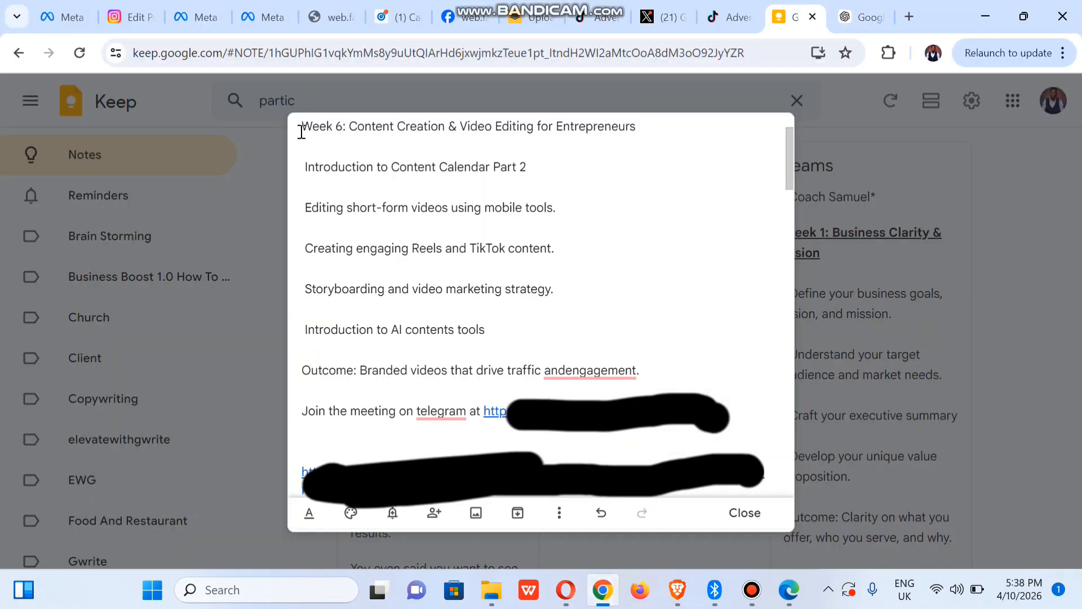
{"action": "left_click_drag", "start_coordinate": [302, 132], "coordinate": [636, 129]}
{"action": "key", "text": "ctrl+c"}
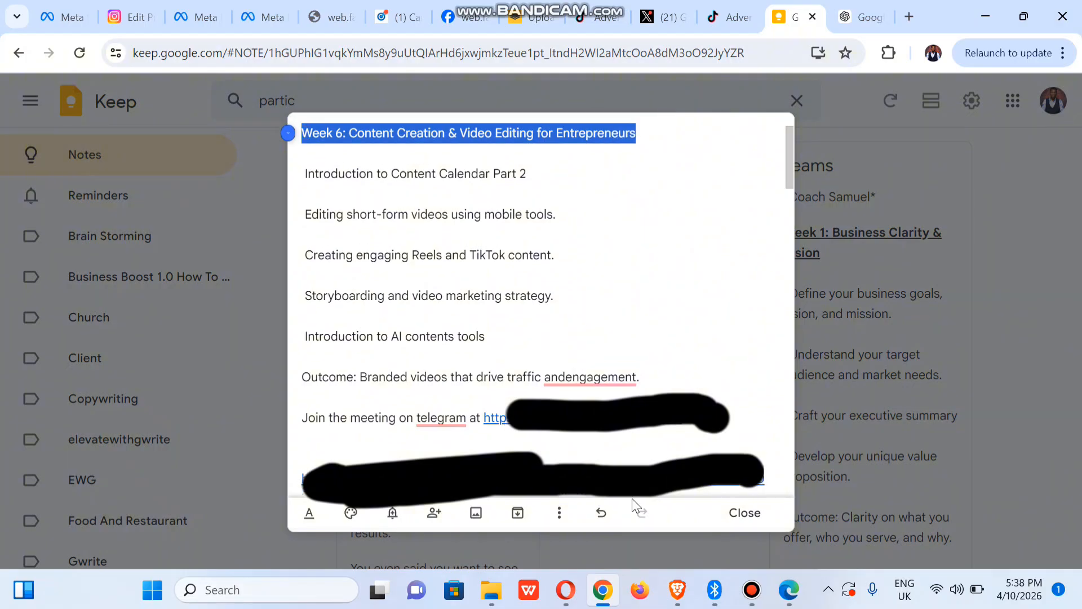
Step: Paste the Week 6 heading as the event title and append ' - NLMP'
{"action": "left_click", "coordinate": [565, 589]}
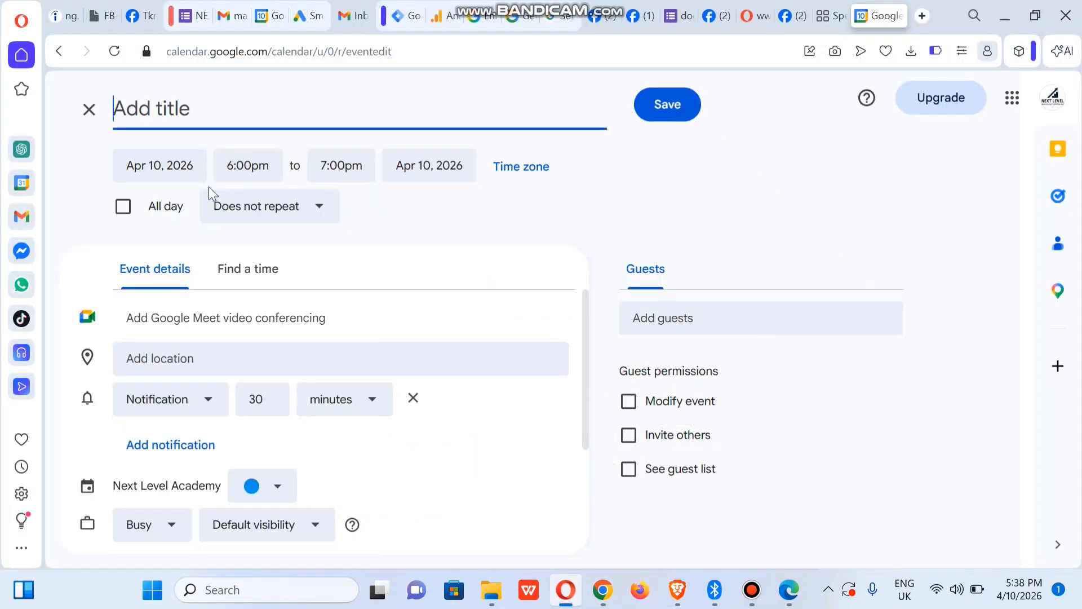
{"action": "key", "text": "ctrl+v"}
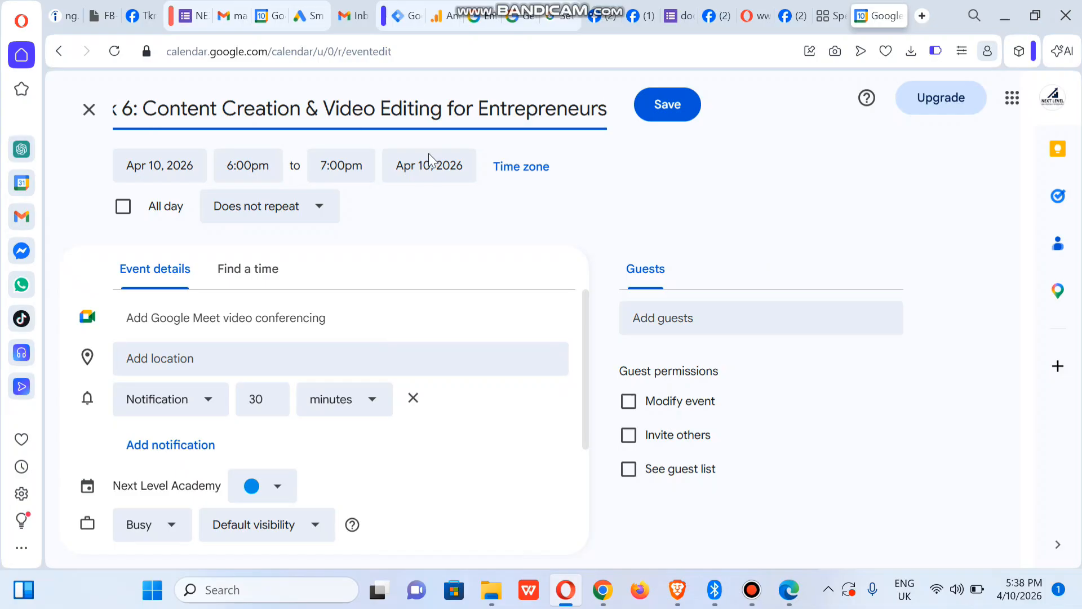
{"action": "type", "text": "- N"}
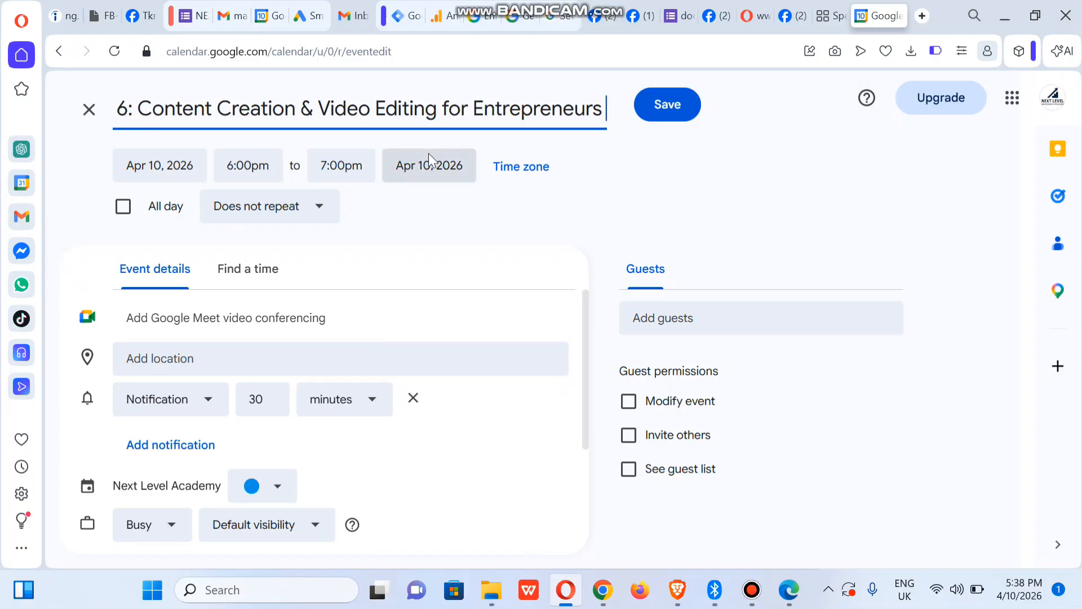
{"action": "type", "text": "LMP"}
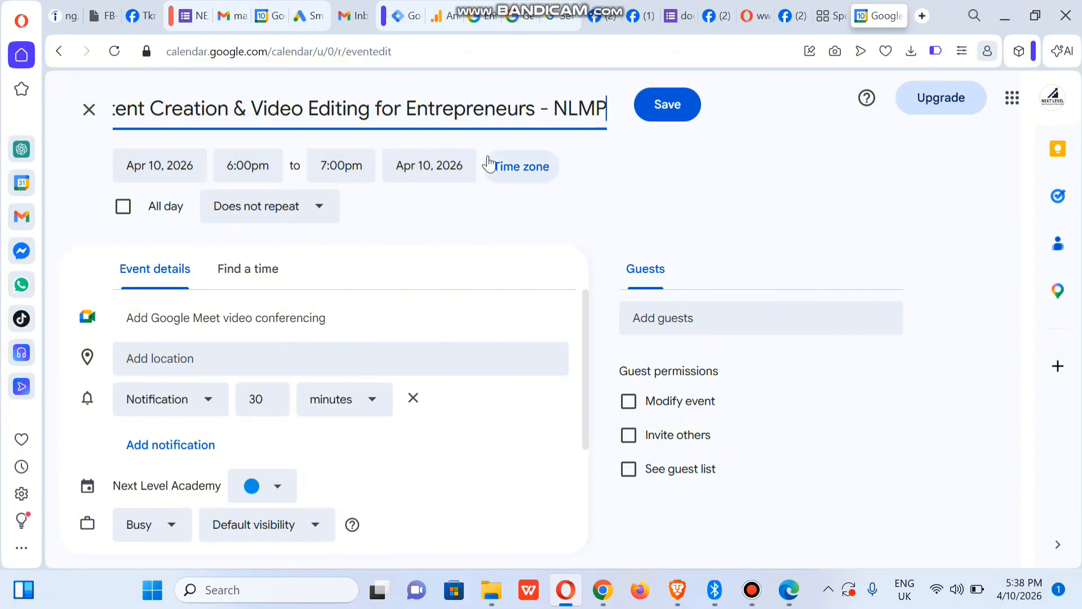
{"action": "left_click", "coordinate": [174, 168]}
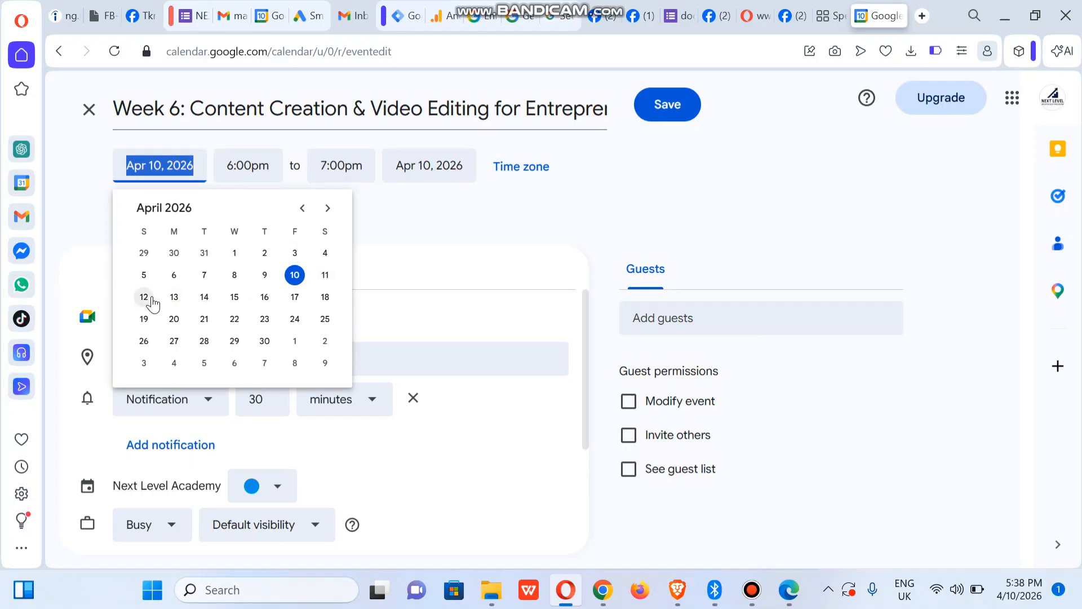
Step: Move the event to April 14, 2026, running 8:00pm to 10:00pm
{"action": "left_click", "coordinate": [203, 297]}
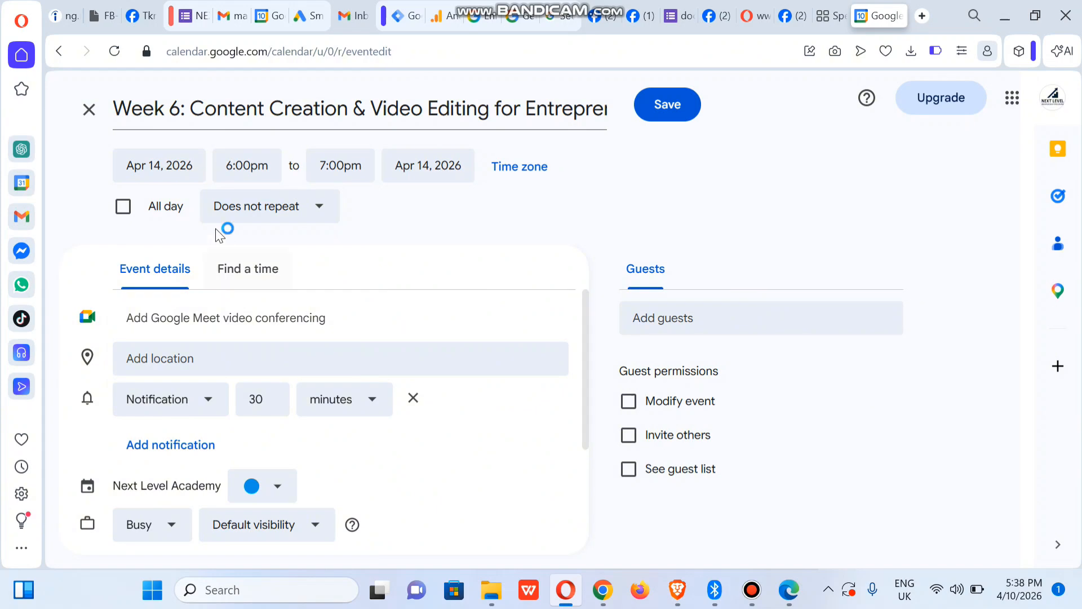
{"action": "left_click", "coordinate": [251, 169]}
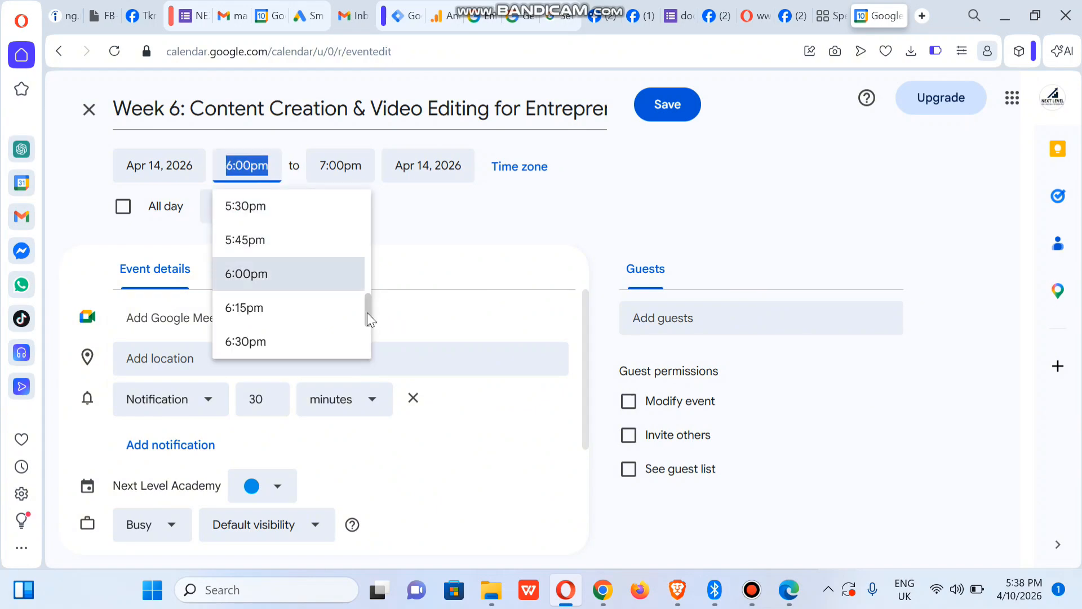
{"action": "left_click_drag", "start_coordinate": [367, 312], "coordinate": [366, 370]}
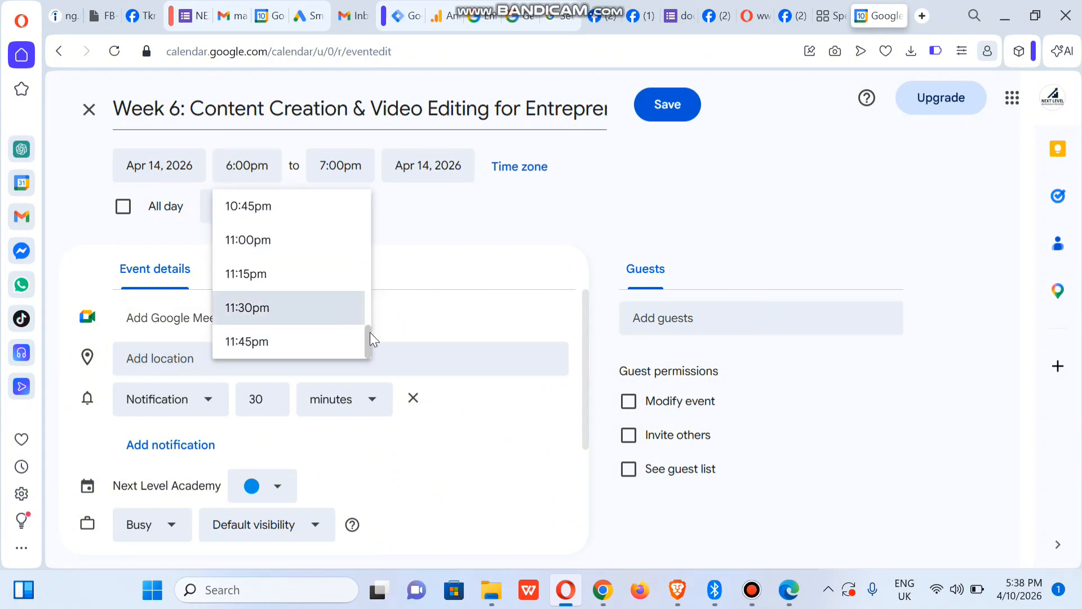
{"action": "left_click_drag", "start_coordinate": [371, 333], "coordinate": [364, 313]}
{"action": "left_click", "coordinate": [272, 251]}
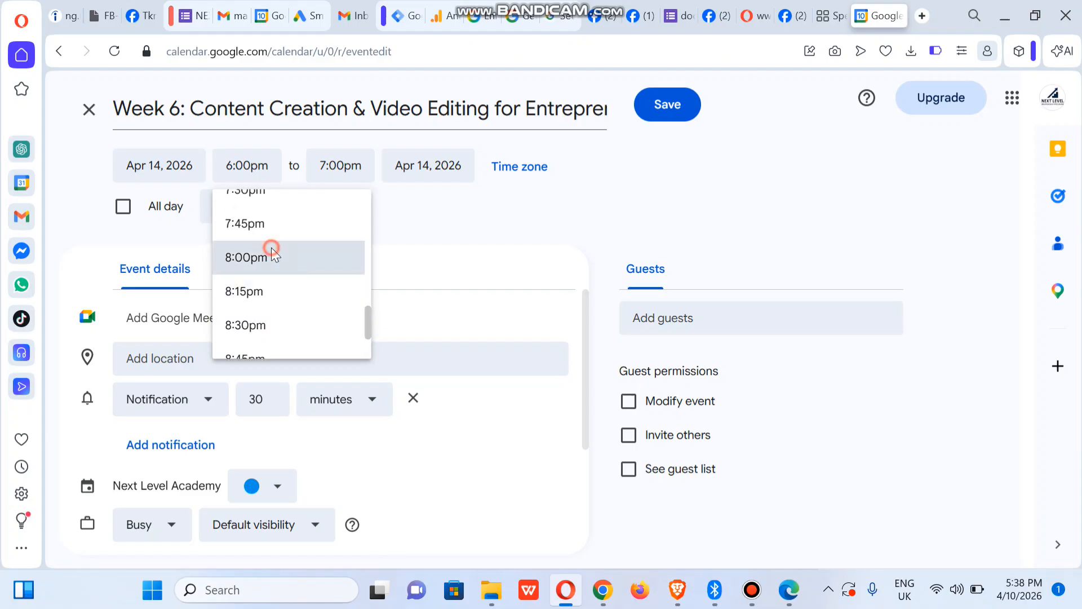
{"action": "left_click", "coordinate": [333, 165]}
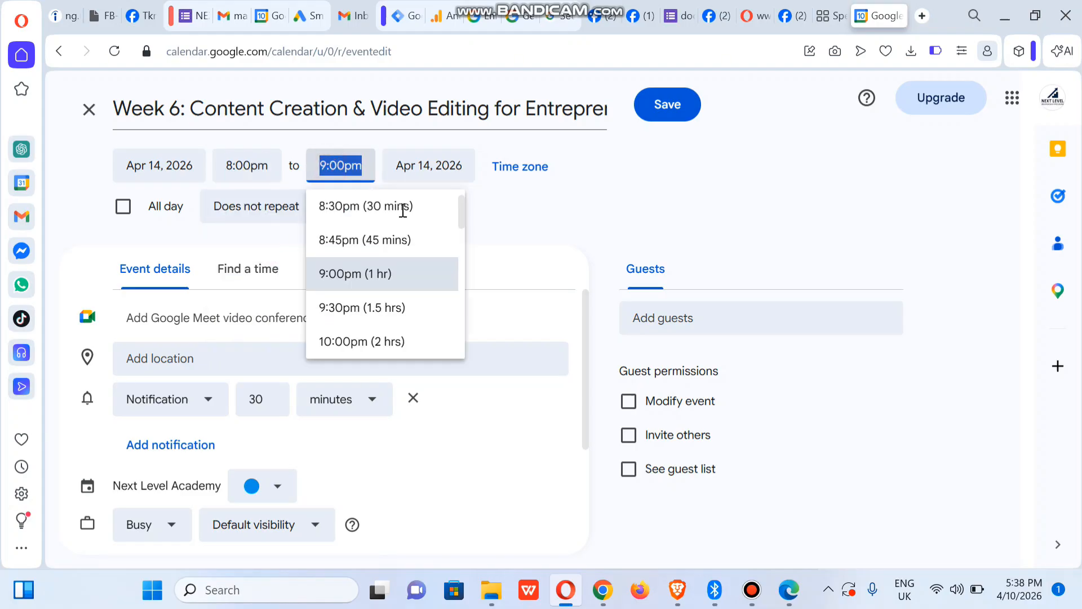
{"action": "left_click", "coordinate": [406, 335]}
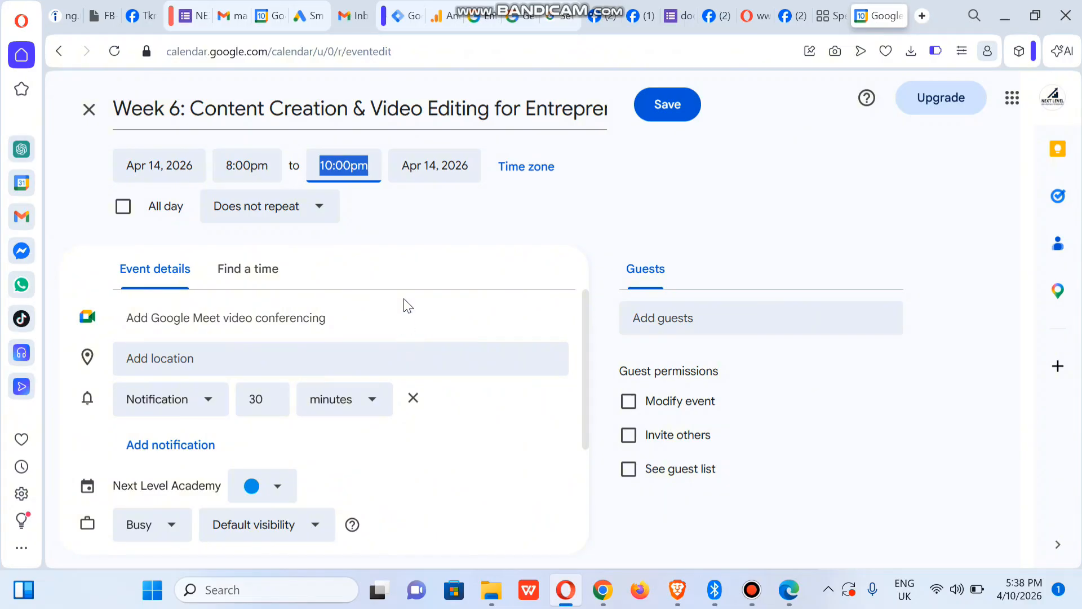
{"action": "left_click", "coordinate": [514, 234]}
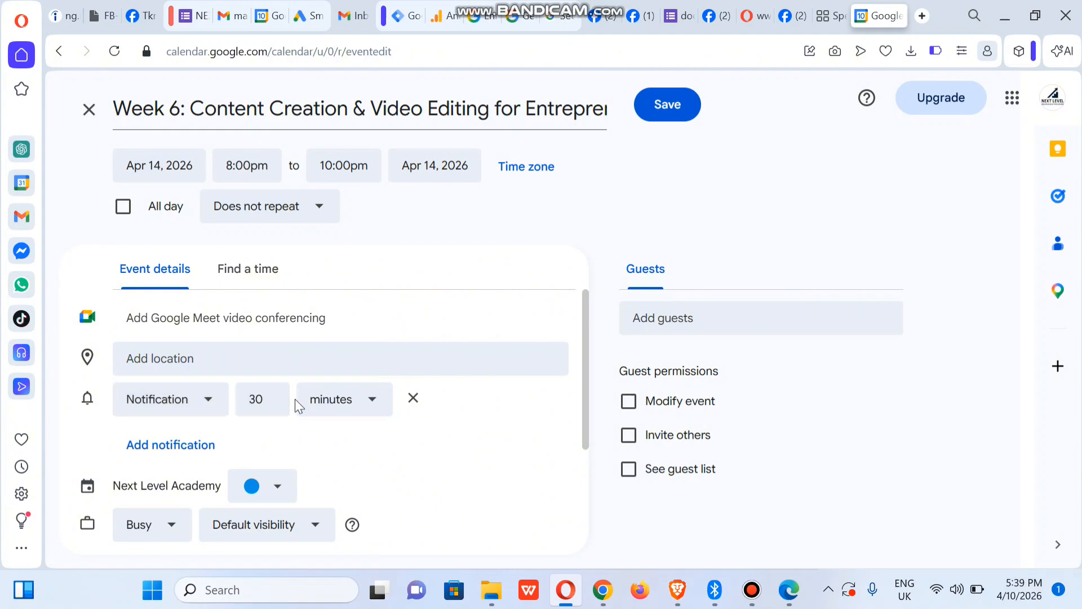
Step: Add a second reminder as a notification 1 day before
{"action": "left_click", "coordinate": [207, 445]}
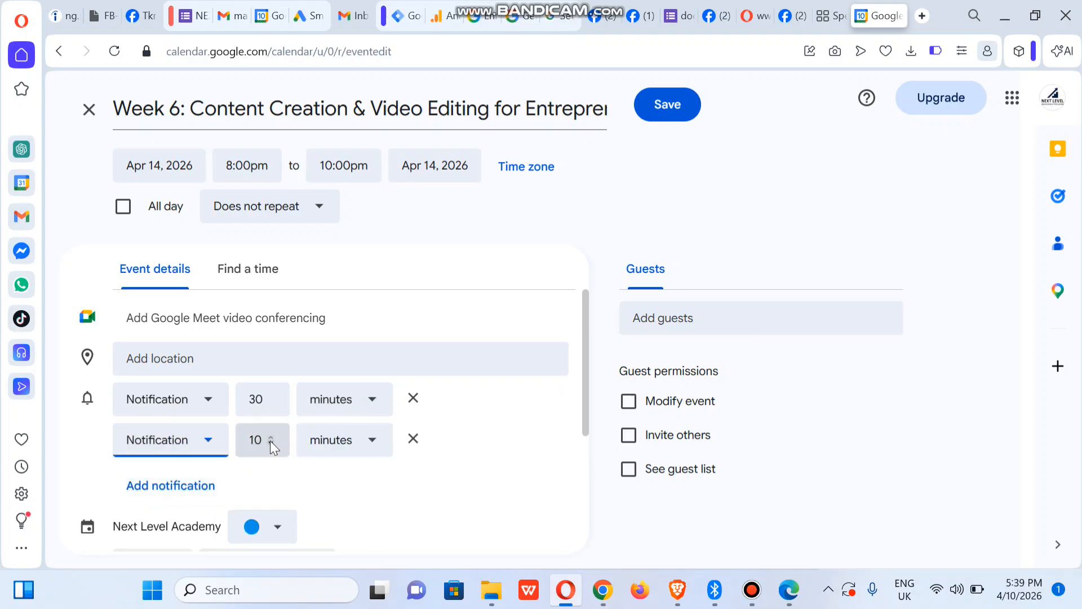
{"action": "left_click", "coordinate": [344, 443]}
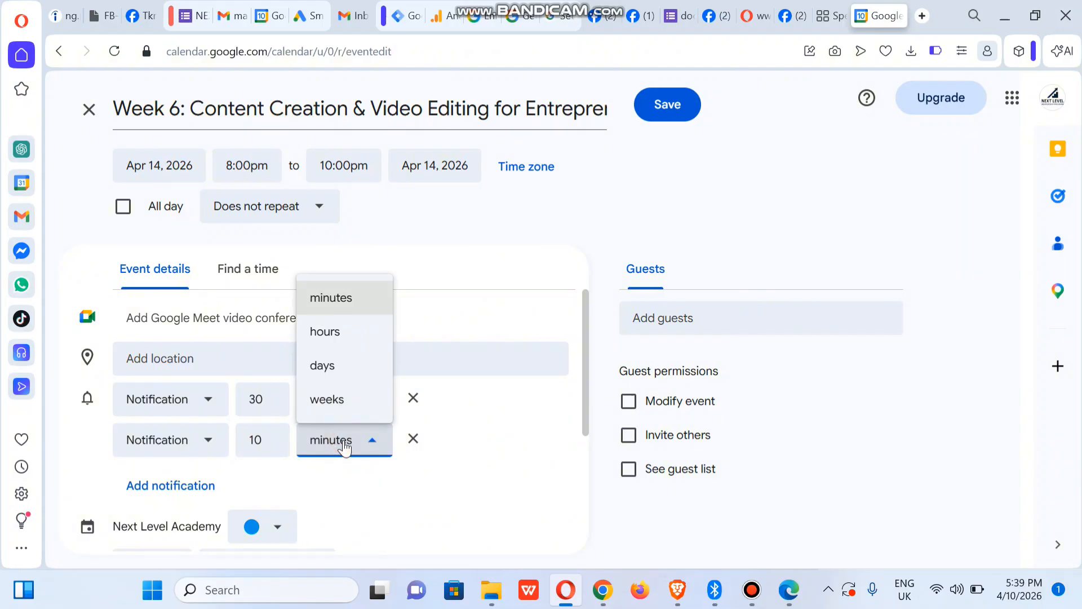
{"action": "left_click", "coordinate": [332, 370]}
{"action": "left_click", "coordinate": [267, 444]}
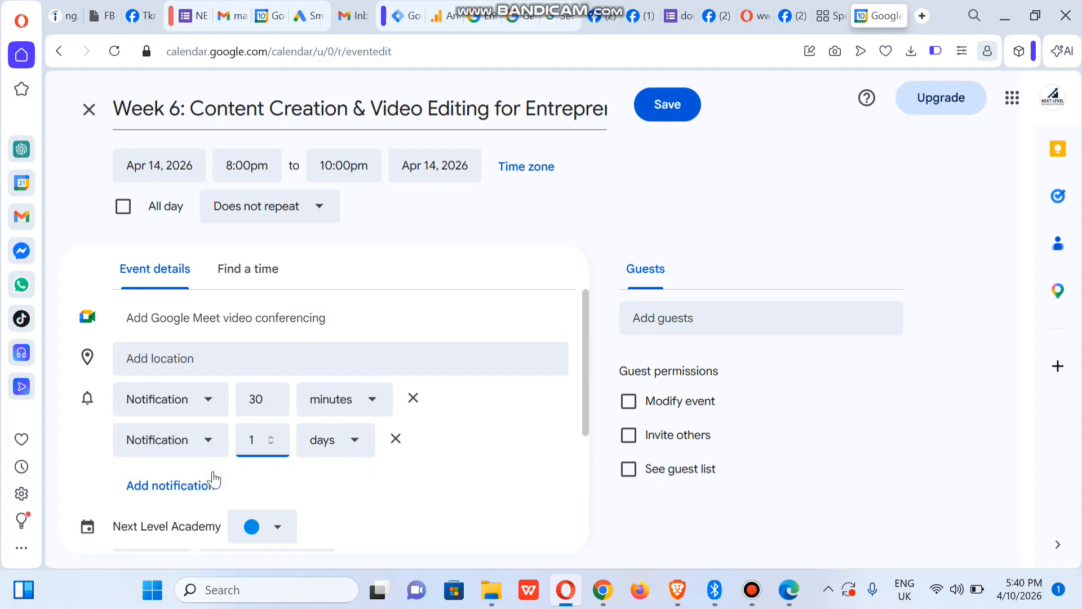
Step: Add a third reminder as an email 10 hours before
{"action": "left_click", "coordinate": [181, 485]}
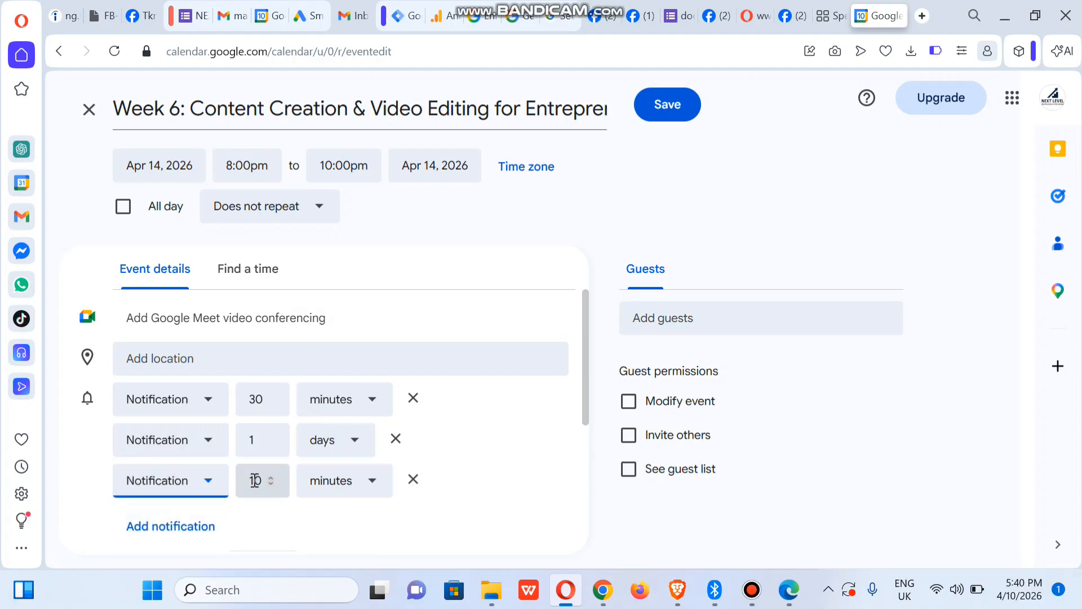
{"action": "left_click", "coordinate": [340, 490]}
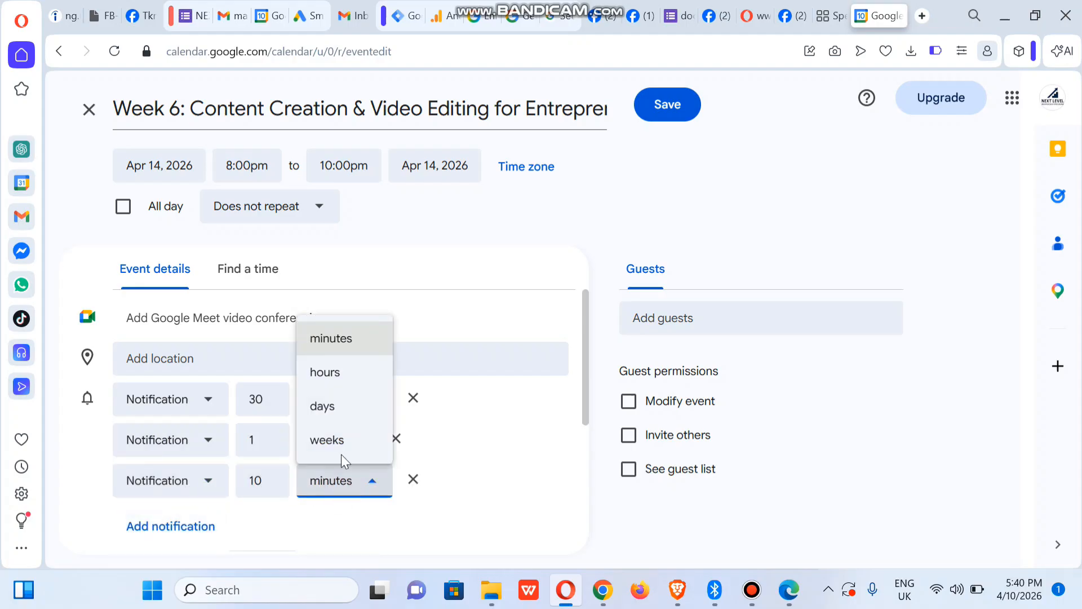
{"action": "left_click", "coordinate": [334, 373]}
{"action": "left_click", "coordinate": [160, 495]}
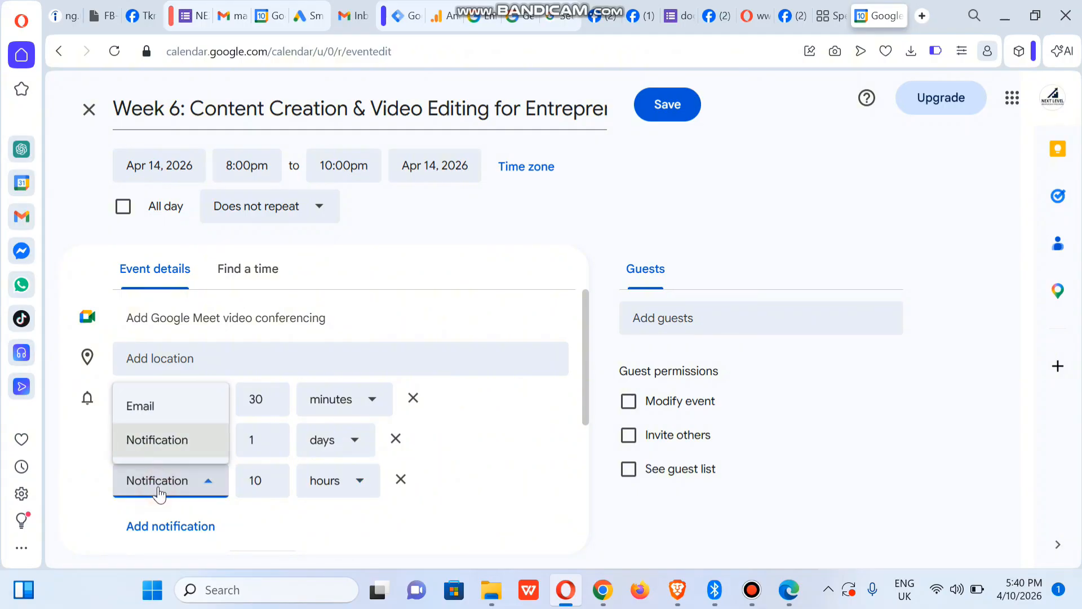
{"action": "left_click", "coordinate": [136, 407]}
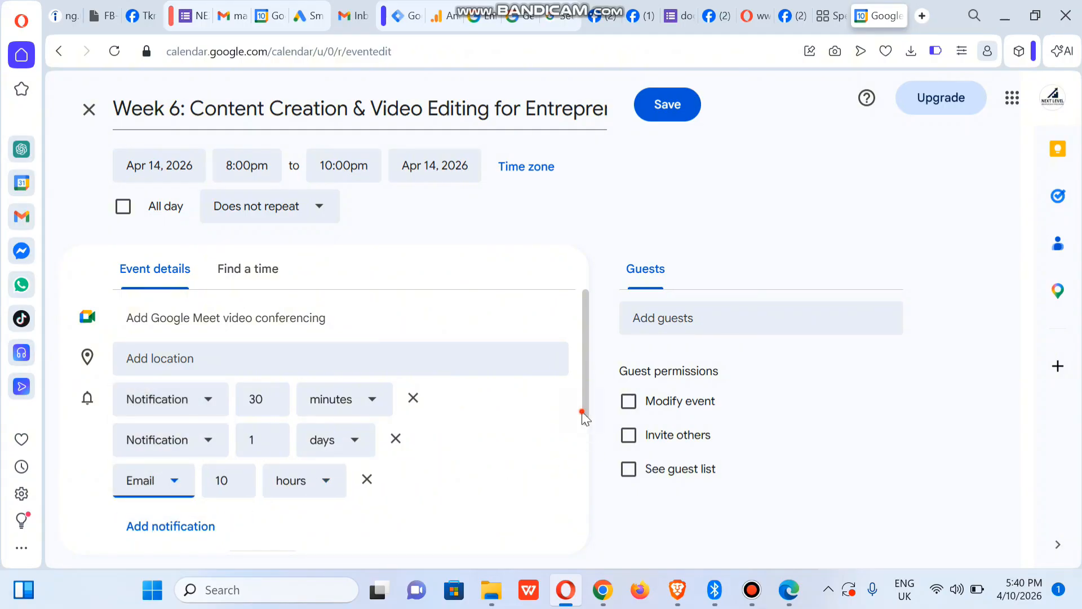
{"action": "scroll", "coordinate": [580, 410], "scroll_direction": "down", "scroll_amount": 2}
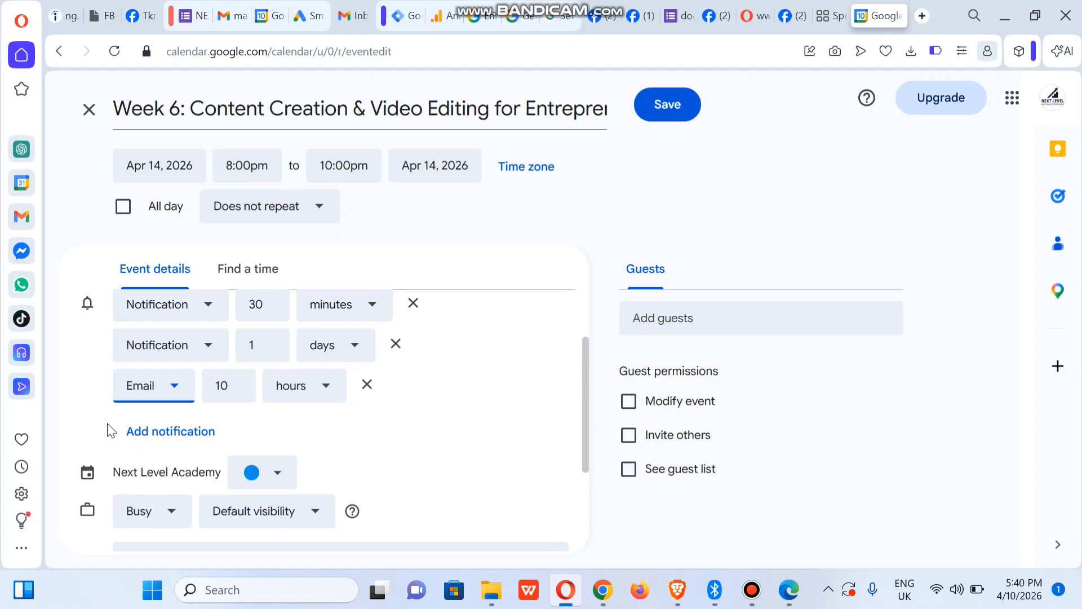
Step: Add a fourth reminder as an email 1 hour before
{"action": "left_click", "coordinate": [148, 431]}
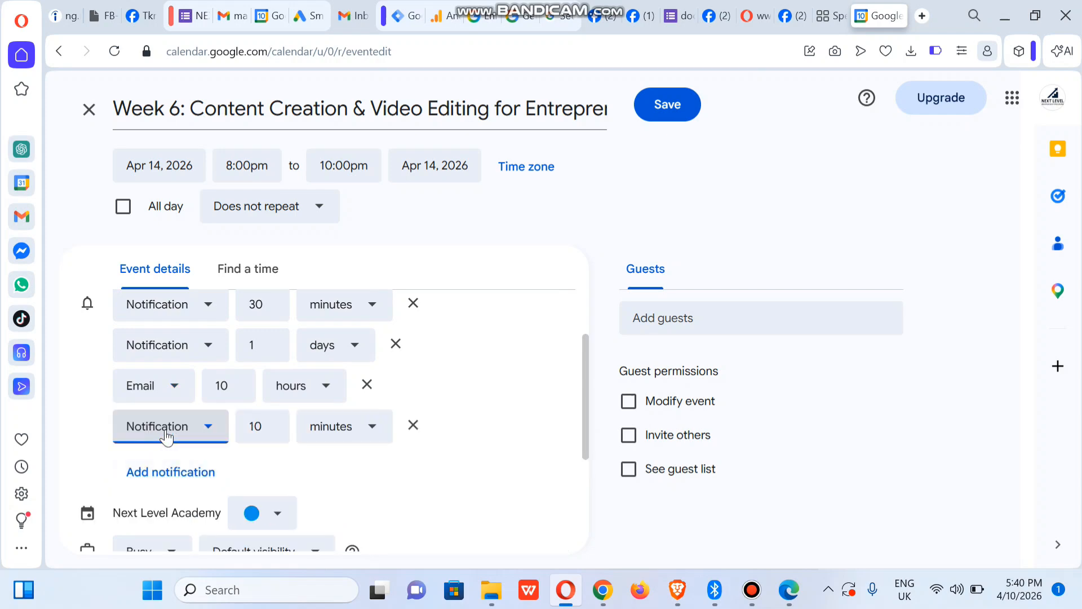
{"action": "left_click", "coordinate": [166, 436]}
{"action": "left_click", "coordinate": [205, 456]}
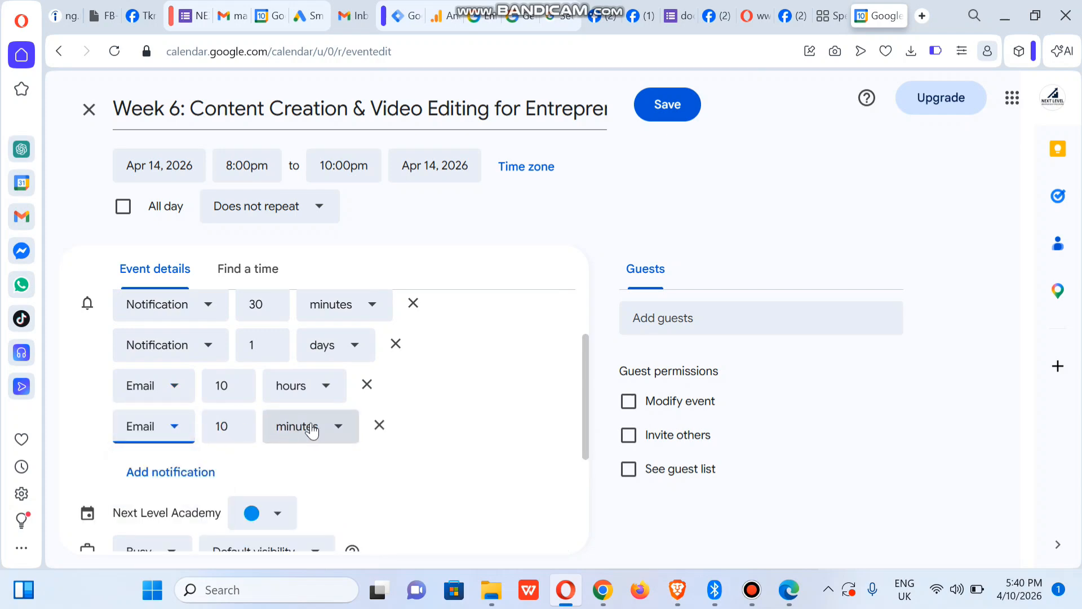
{"action": "left_click", "coordinate": [321, 426]}
{"action": "left_click", "coordinate": [309, 317]}
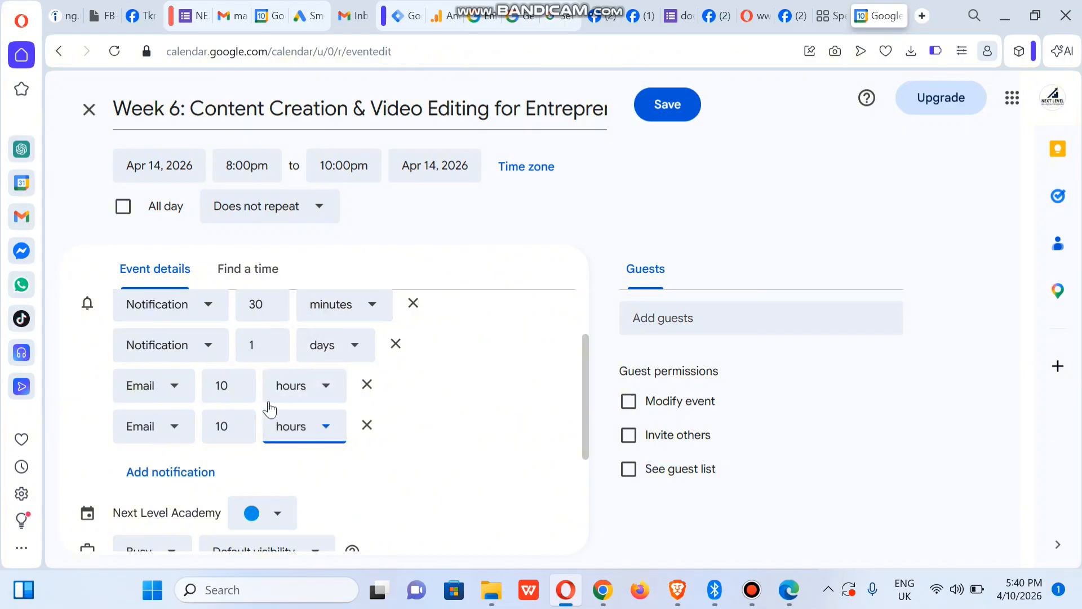
{"action": "left_click", "coordinate": [228, 427]}
{"action": "key", "text": "BackSpace"}
{"action": "key", "text": "BackSpace"}
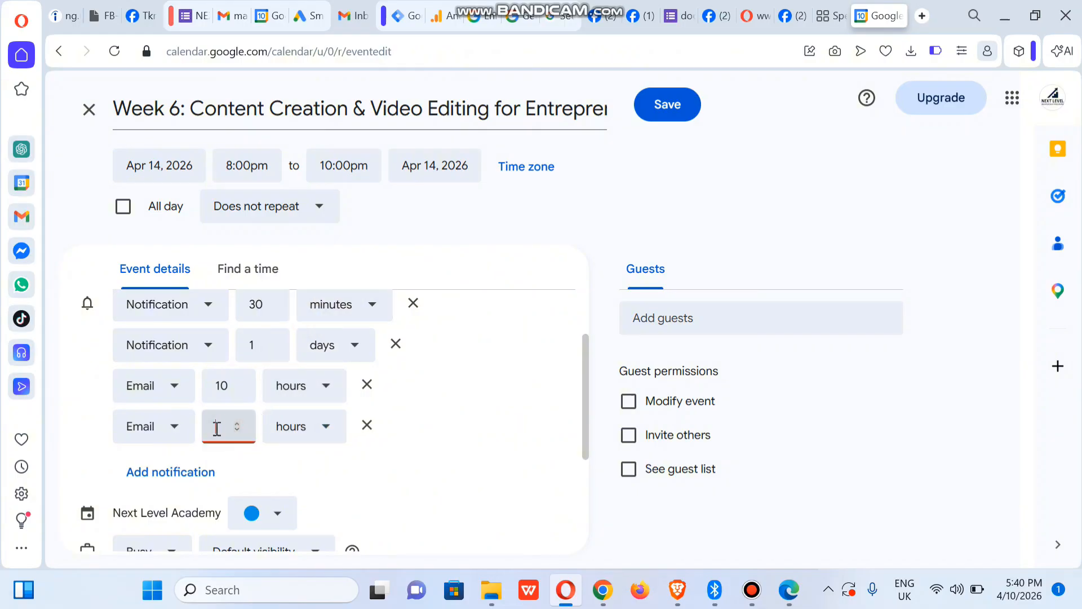
{"action": "type", "text": "1"}
{"action": "left_click", "coordinate": [476, 433]}
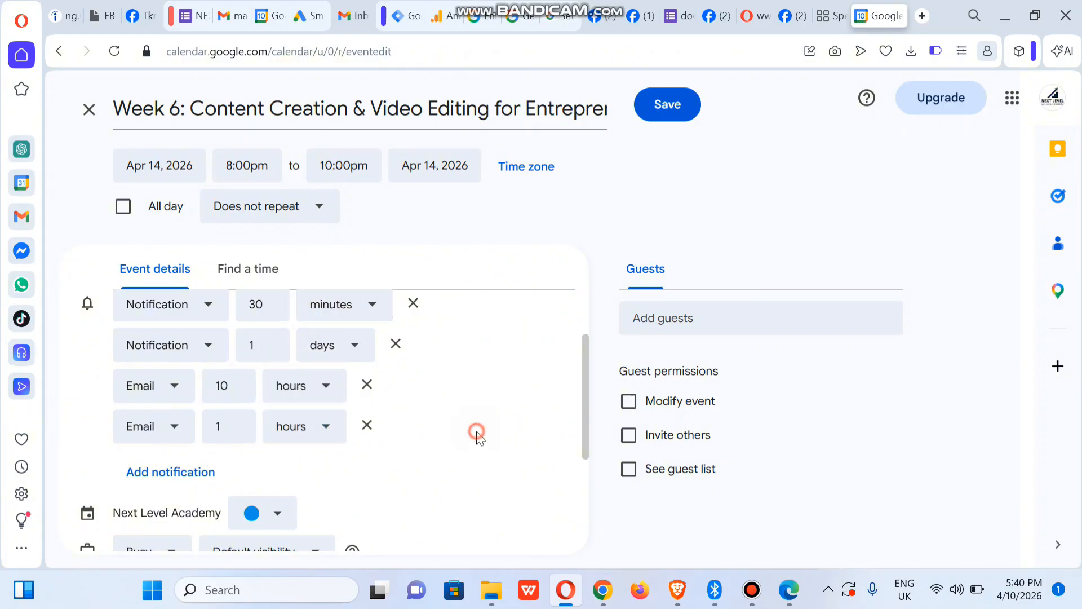
{"action": "left_click_drag", "start_coordinate": [583, 445], "coordinate": [586, 486]}
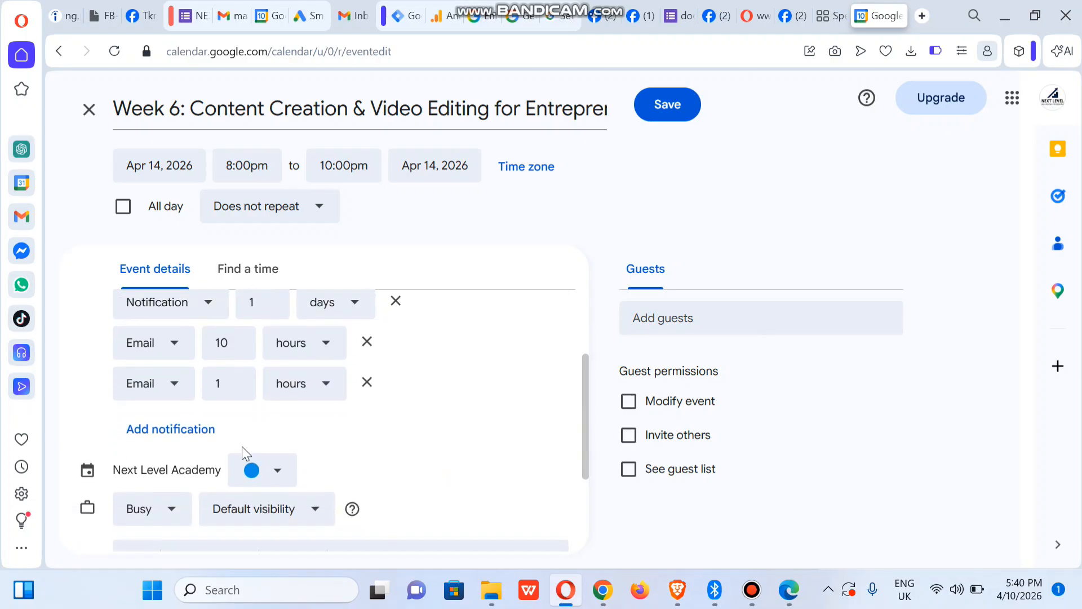
Step: Add a fifth reminder as a notification 7 hours before
{"action": "left_click", "coordinate": [145, 443]}
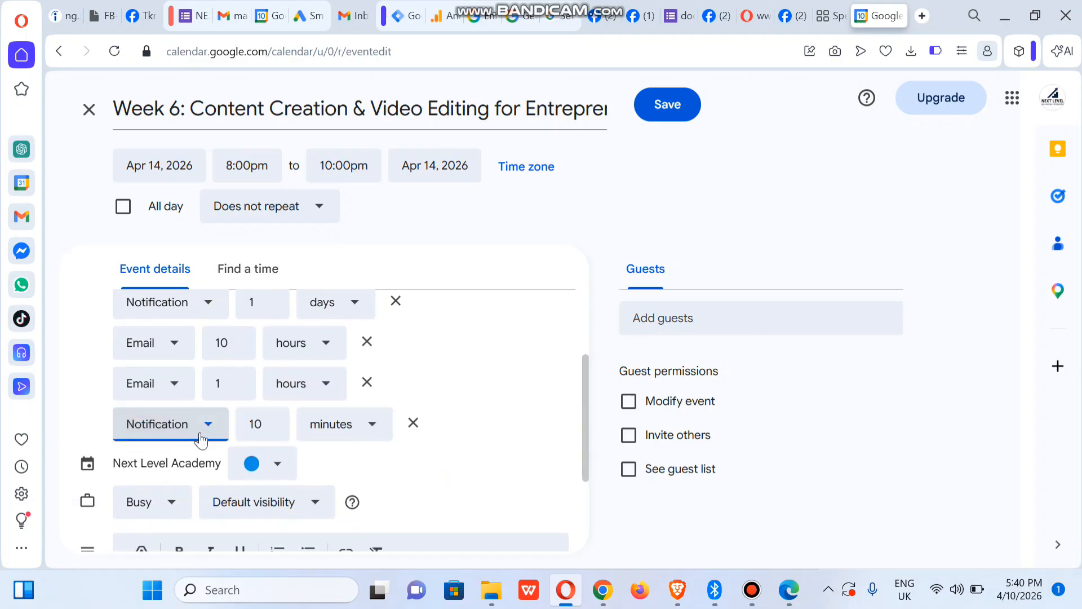
{"action": "left_click", "coordinate": [257, 427]}
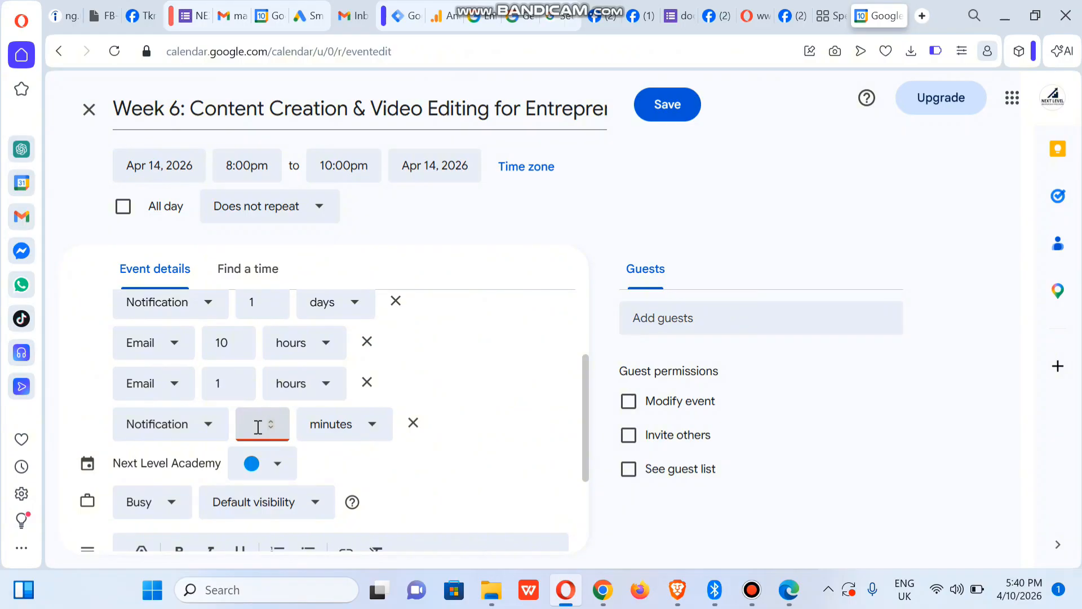
{"action": "type", "text": "7"}
{"action": "left_click", "coordinate": [338, 422]}
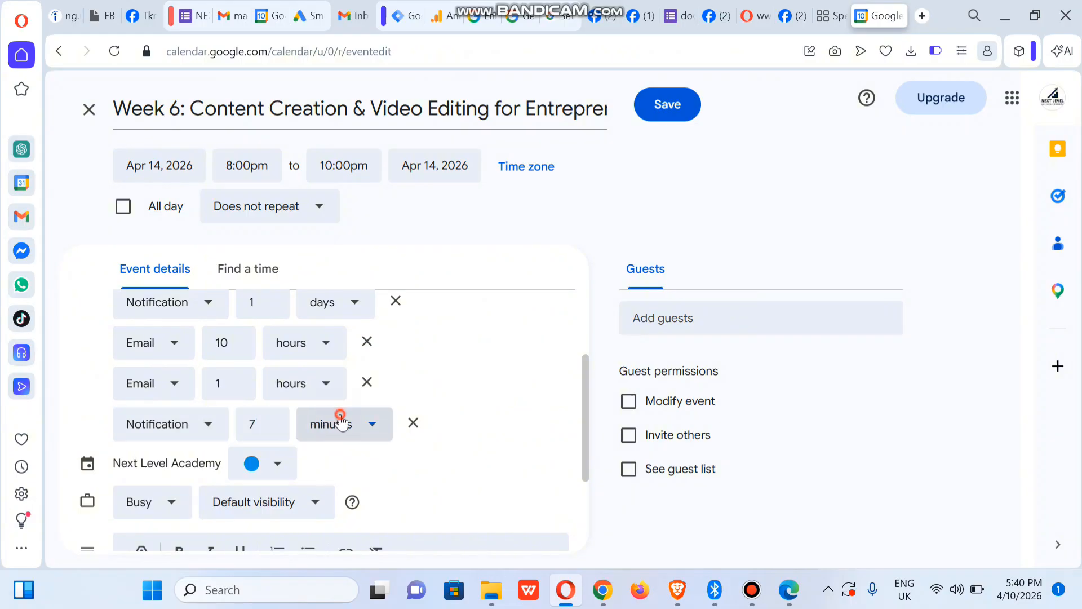
{"action": "left_click", "coordinate": [322, 316]}
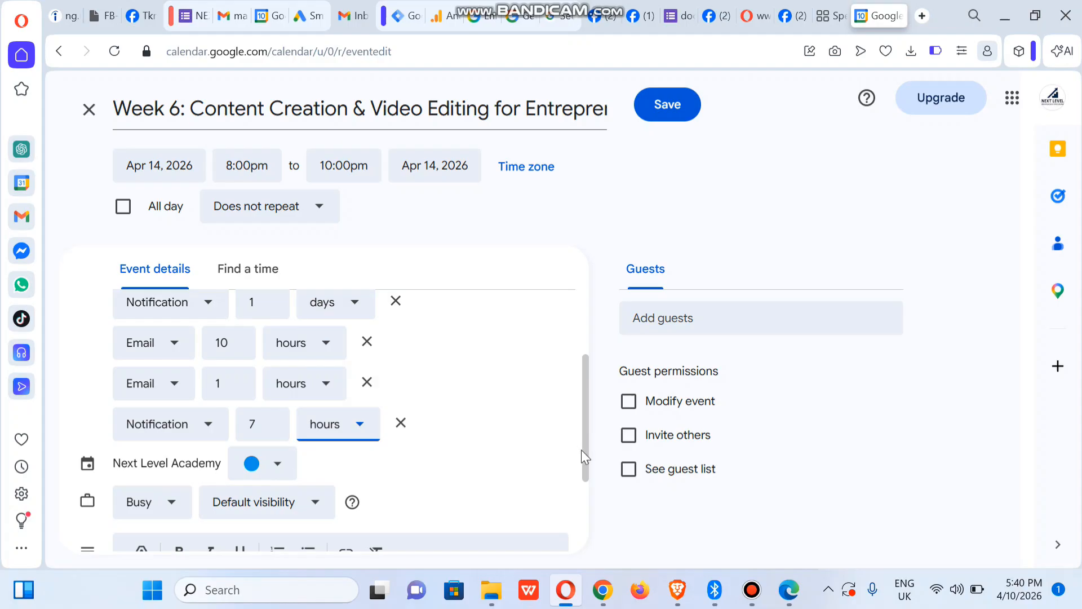
{"action": "left_click_drag", "start_coordinate": [580, 452], "coordinate": [583, 511]}
{"action": "left_click_drag", "start_coordinate": [587, 459], "coordinate": [586, 510]}
{"action": "left_click", "coordinate": [458, 393]}
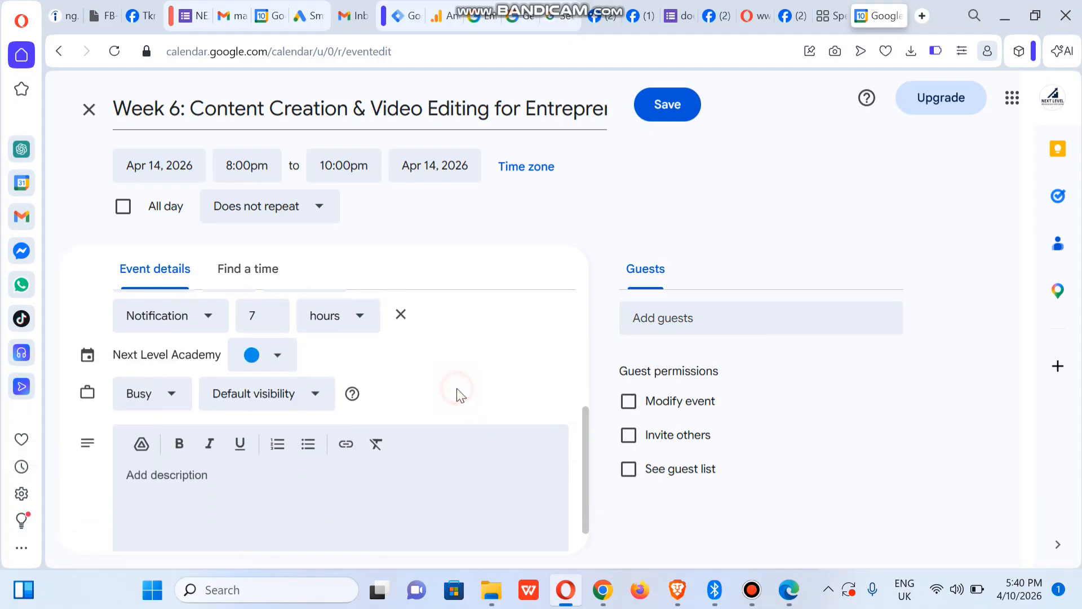
Step: Show the event as Free instead of Busy and set its visibility to Private
{"action": "left_click", "coordinate": [157, 389]}
{"action": "left_click", "coordinate": [146, 468]}
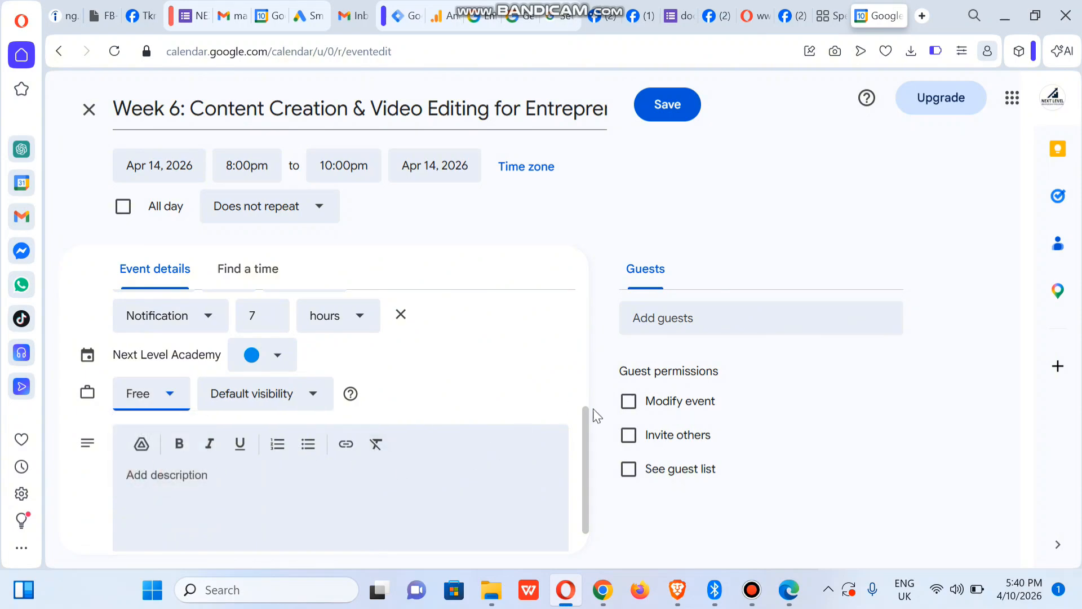
{"action": "left_click_drag", "start_coordinate": [587, 434], "coordinate": [586, 456]}
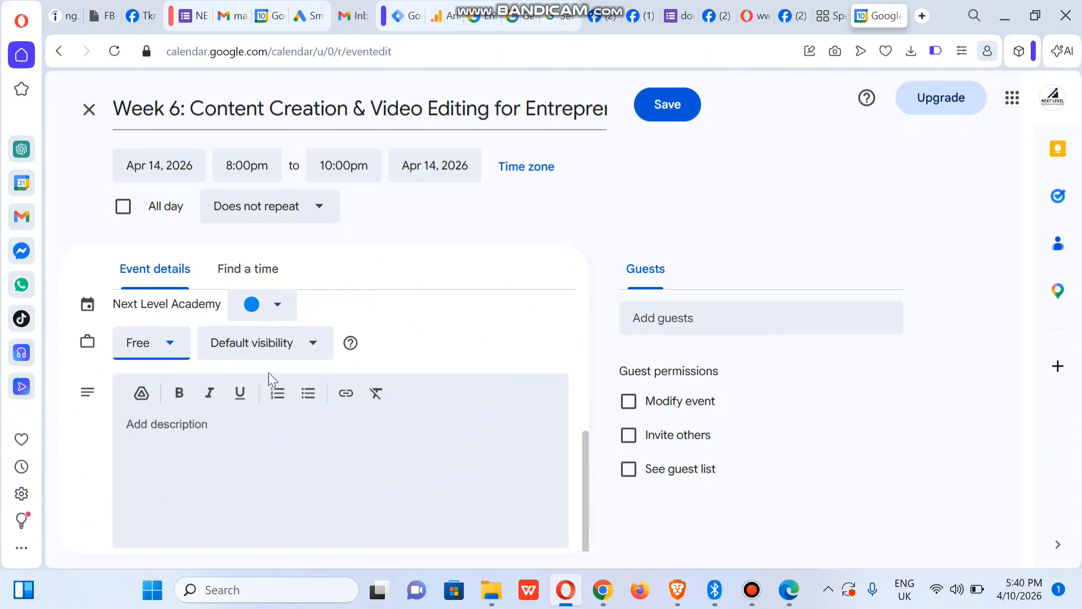
{"action": "left_click", "coordinate": [283, 352]}
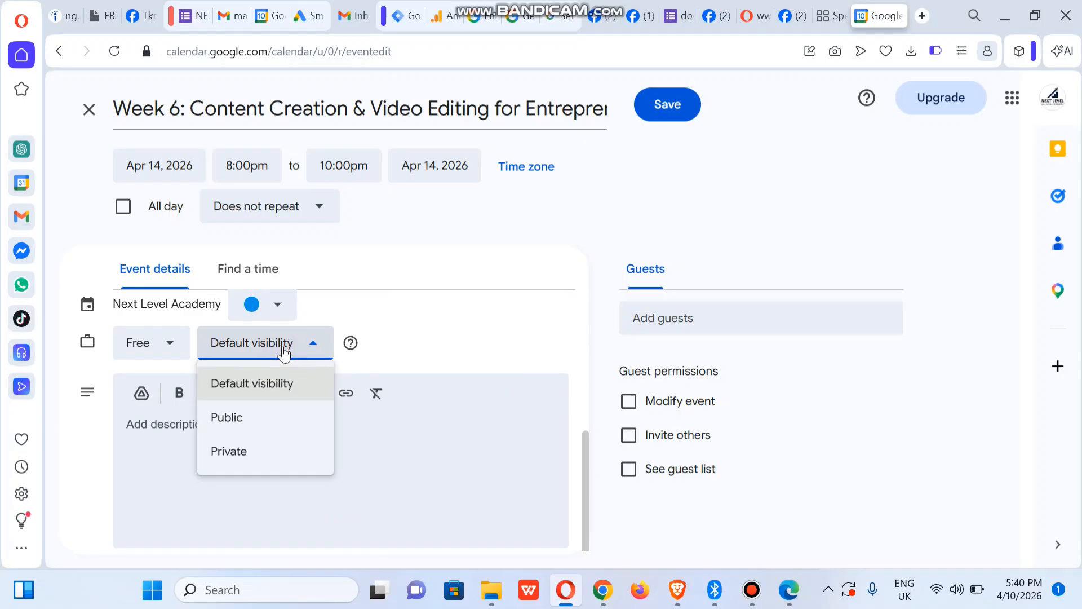
{"action": "left_click", "coordinate": [258, 450]}
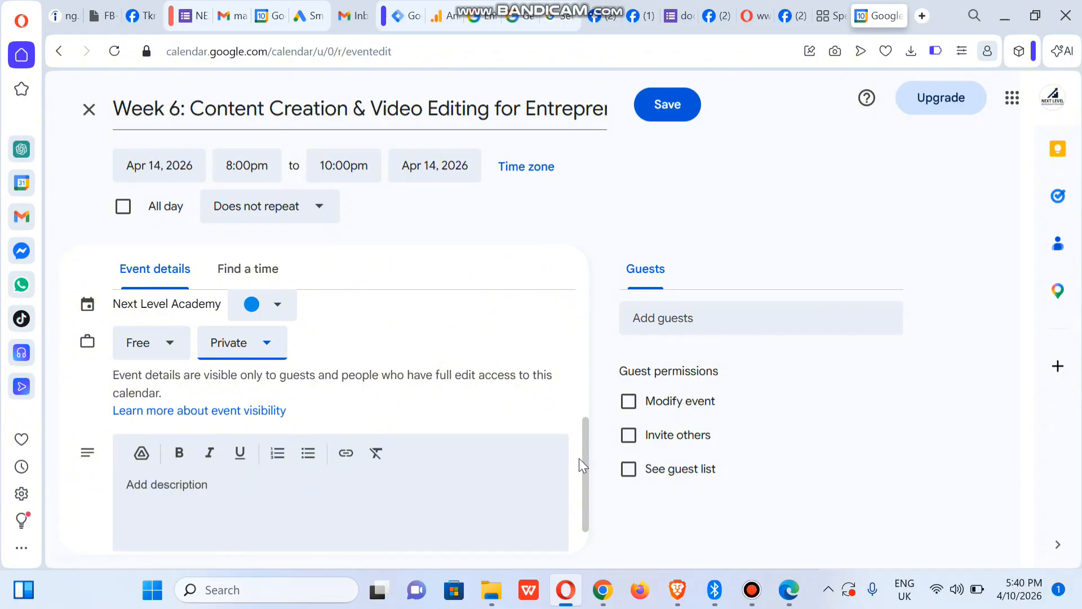
{"action": "scroll", "coordinate": [585, 478], "scroll_direction": "down", "scroll_amount": 1}
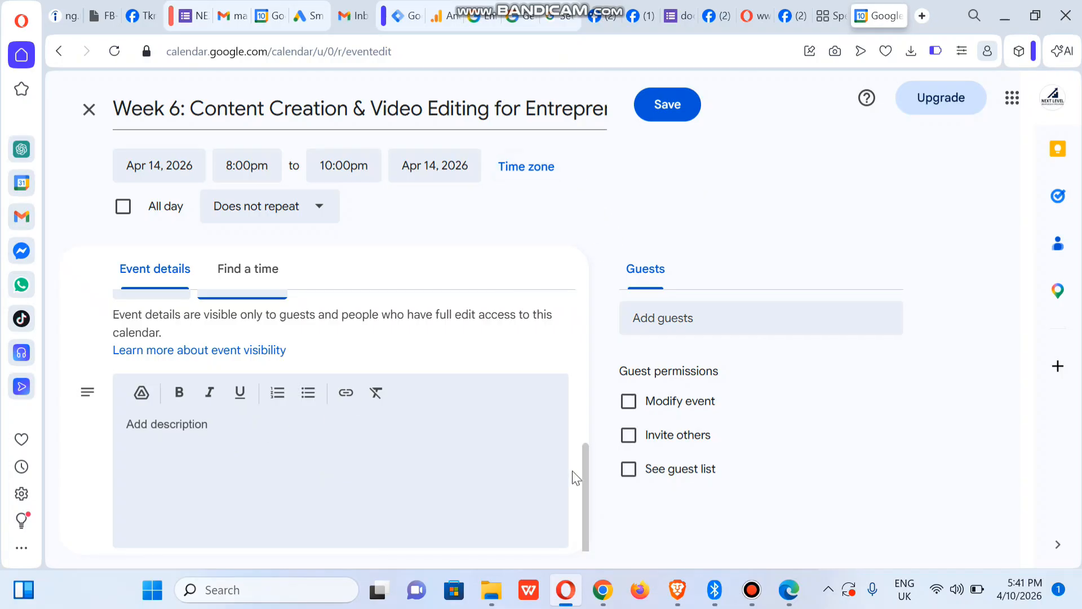
Step: Highlight the Keep note text from the Week 6 title down to the Telegram meeting line
{"action": "mouse_move", "coordinate": [613, 605]}
{"action": "left_click", "coordinate": [583, 519]}
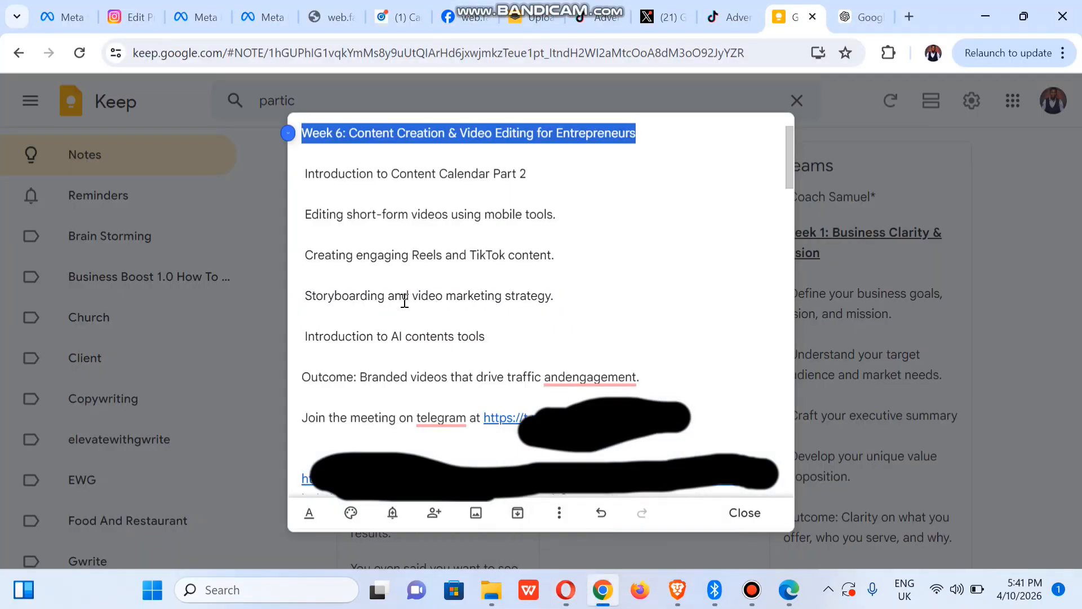
{"action": "left_click_drag", "start_coordinate": [305, 134], "coordinate": [698, 424]}
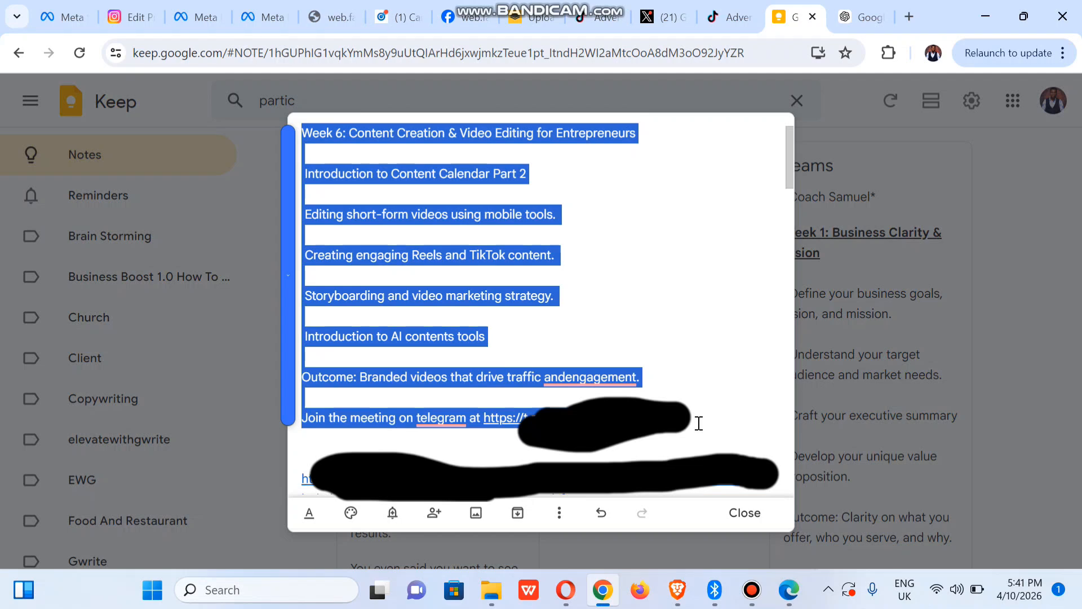
Step: Paste the Week 6 outline with topics, outcome and meeting link into the description
{"action": "left_click", "coordinate": [565, 590]}
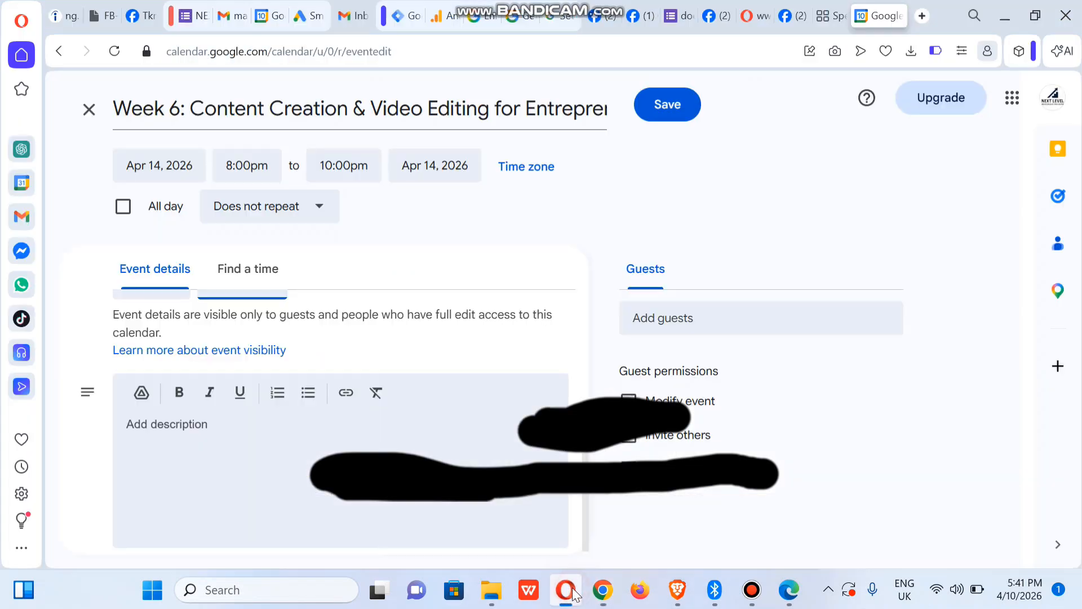
{"action": "left_click", "coordinate": [178, 440]}
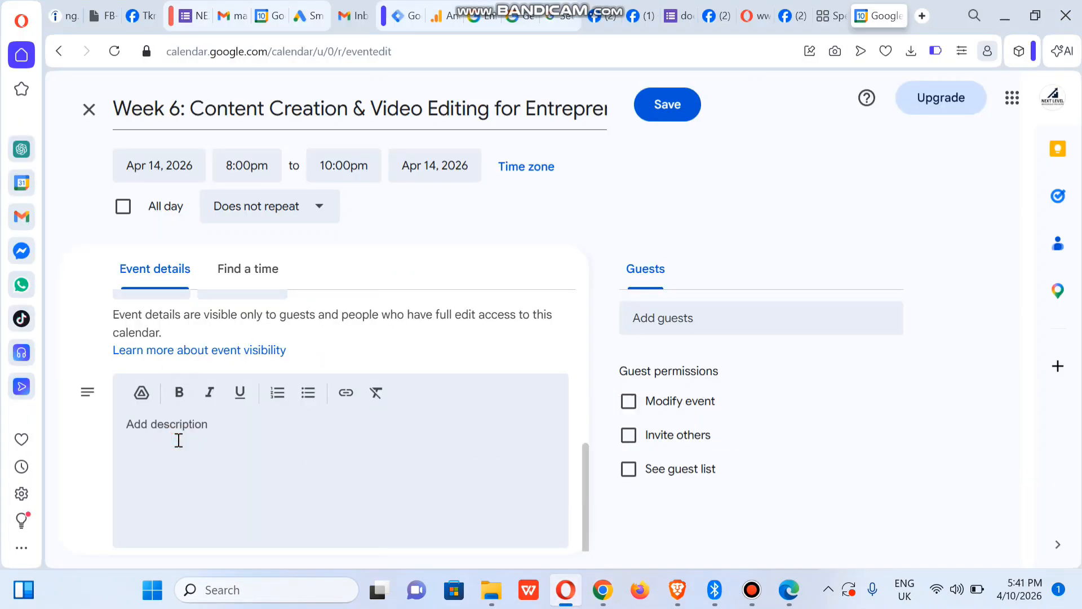
{"action": "key", "text": "ctrl+v"}
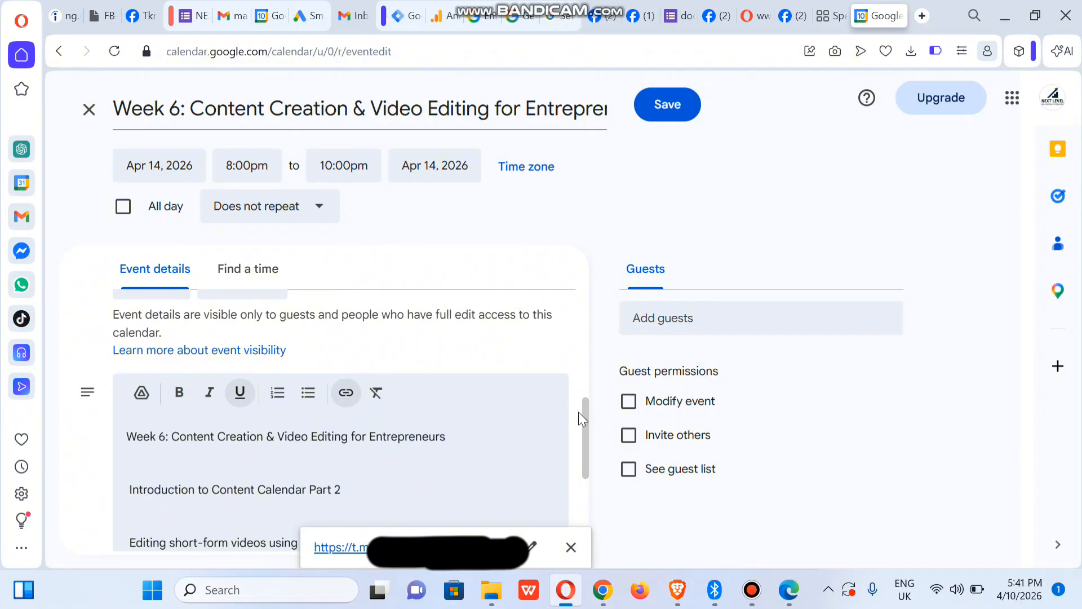
{"action": "left_click_drag", "start_coordinate": [585, 440], "coordinate": [579, 577]}
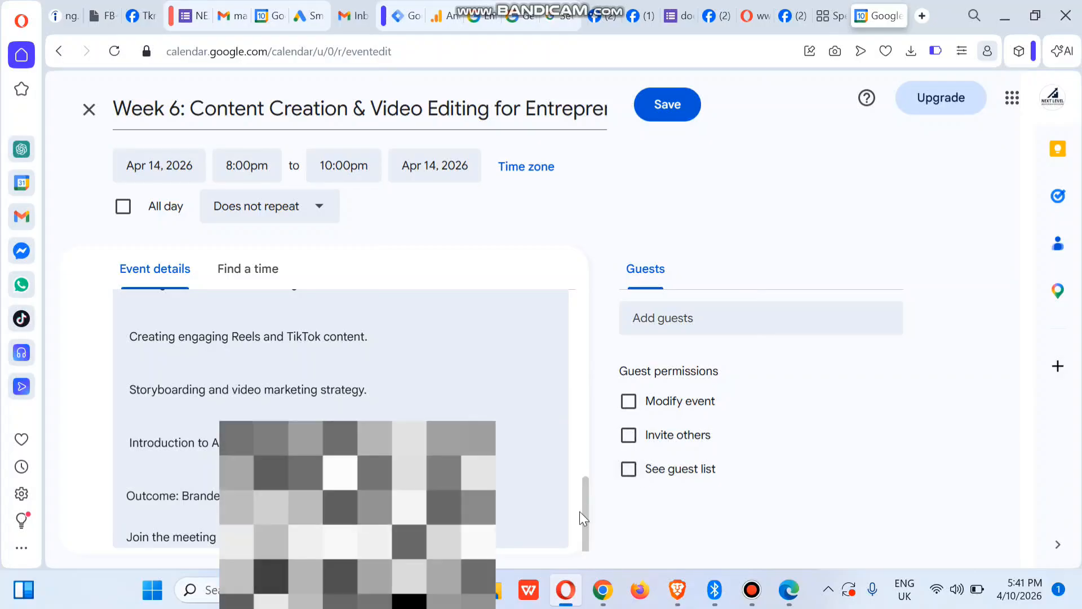
{"action": "left_click_drag", "start_coordinate": [586, 511], "coordinate": [584, 285]}
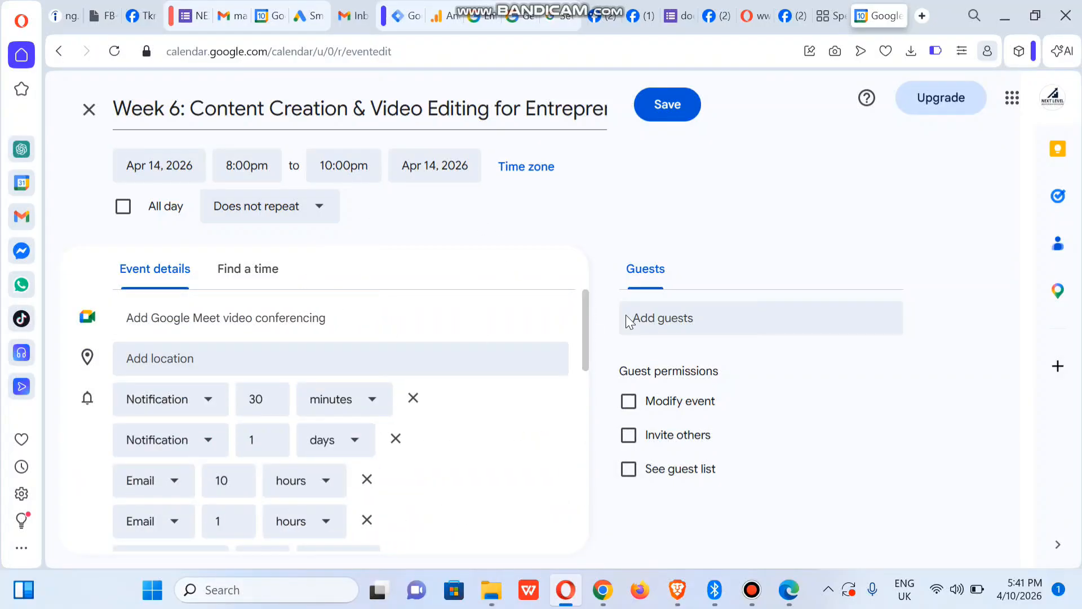
Step: Invite the first guest by entering their Gmail address
{"action": "left_click", "coordinate": [690, 318]}
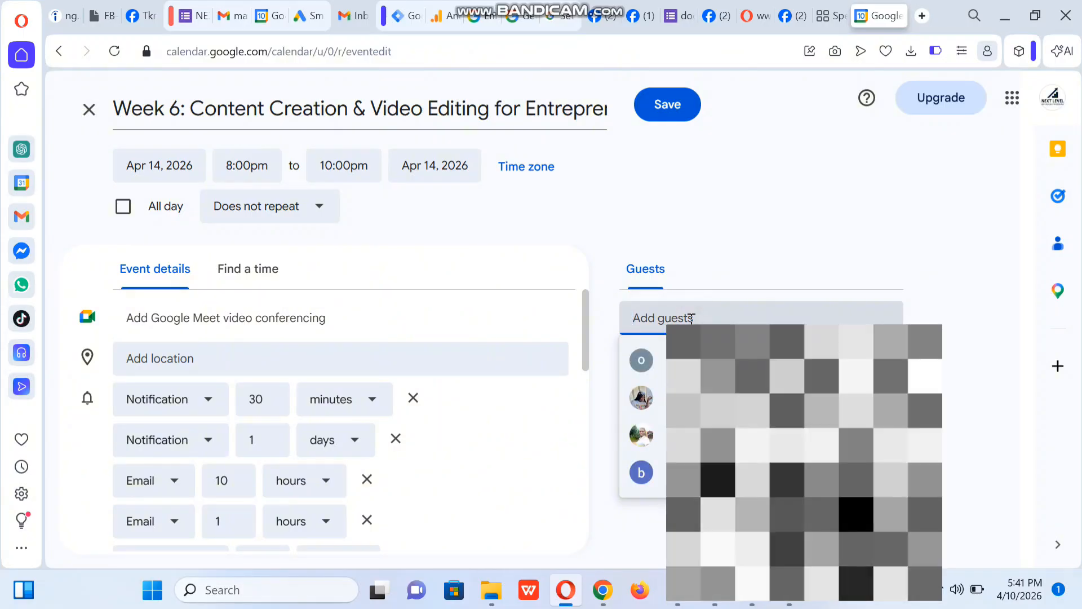
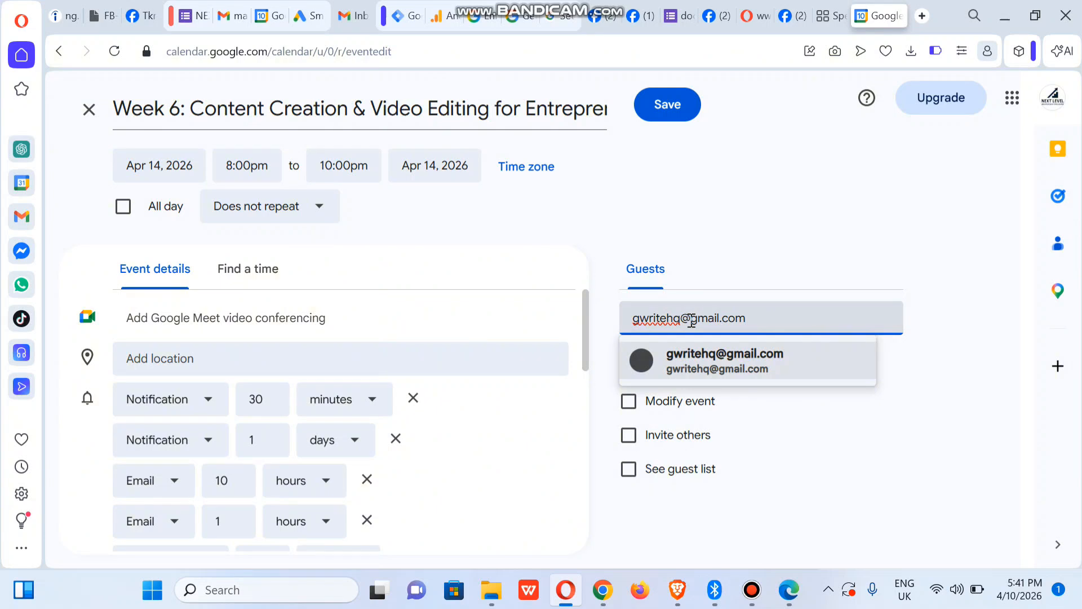
{"action": "left_click", "coordinate": [692, 359]}
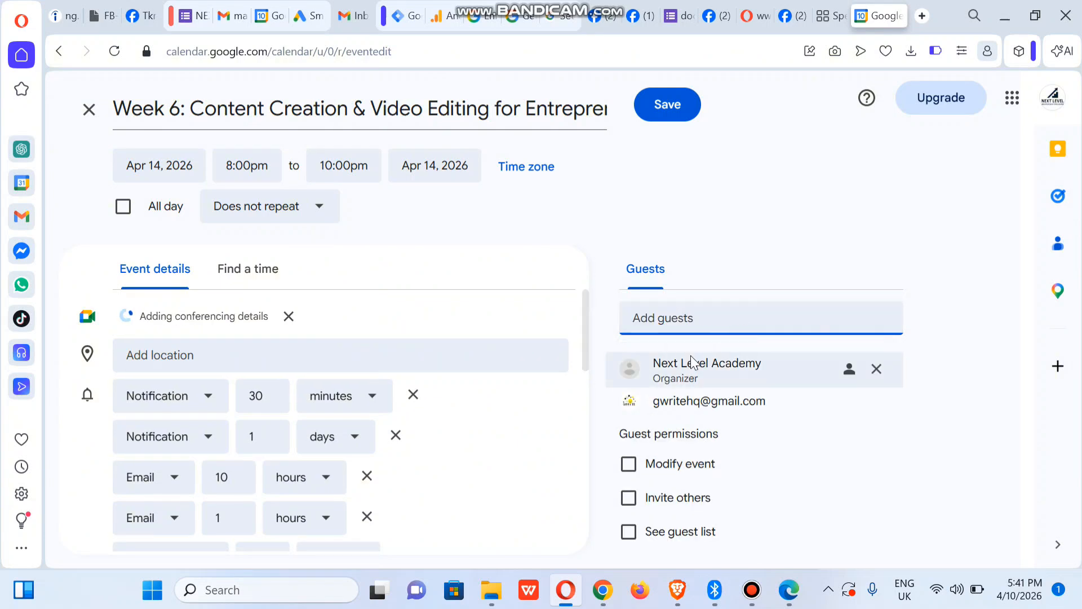
Step: Invite a second guest by e-mail and remove the Google Meet video call
{"action": "mouse_move", "coordinate": [900, 389]}
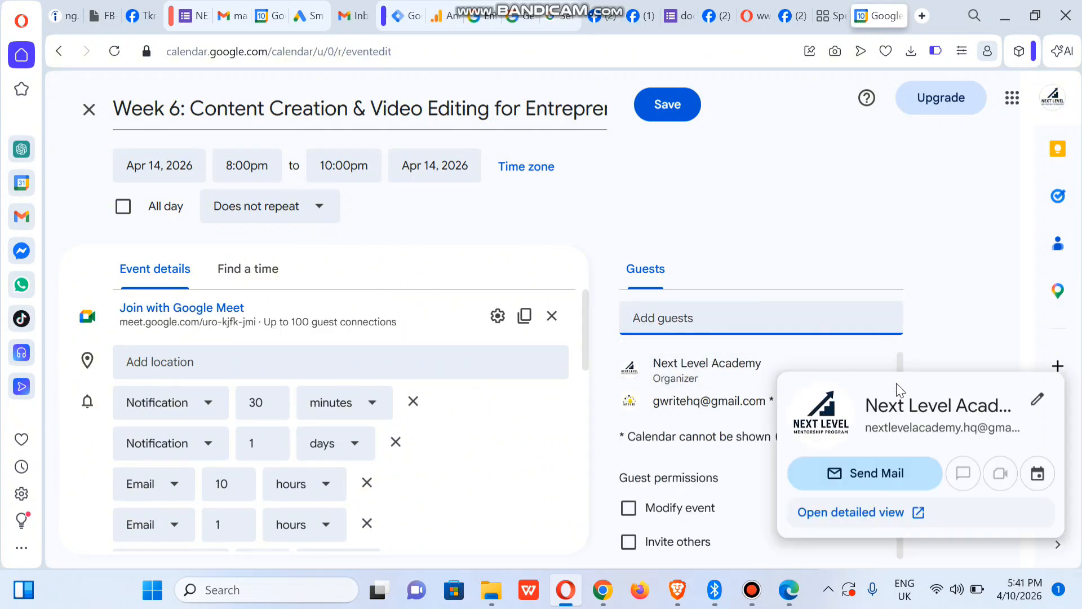
{"action": "left_click", "coordinate": [683, 319]}
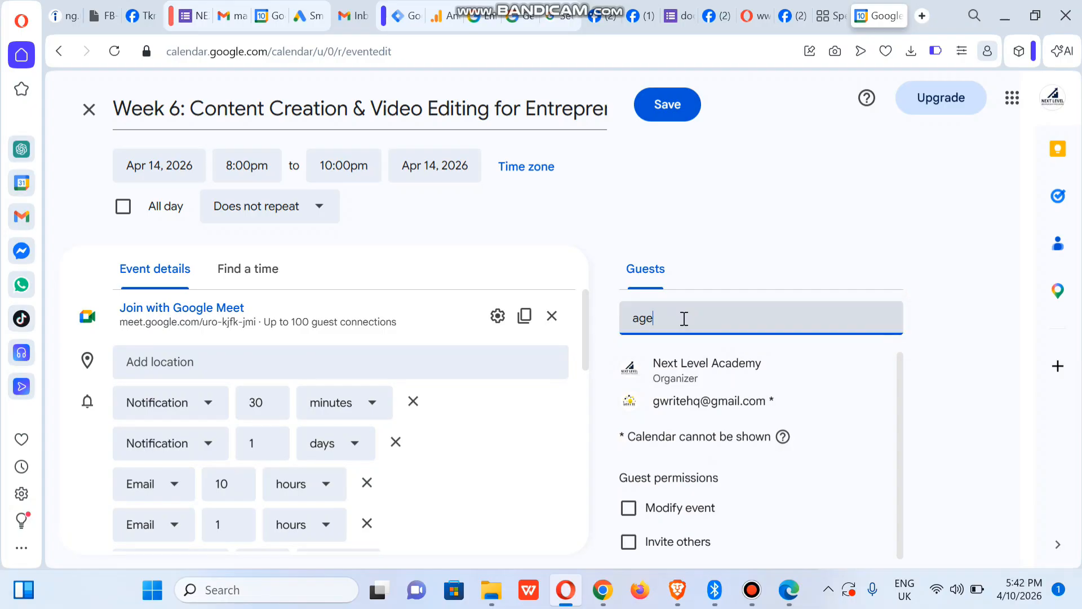
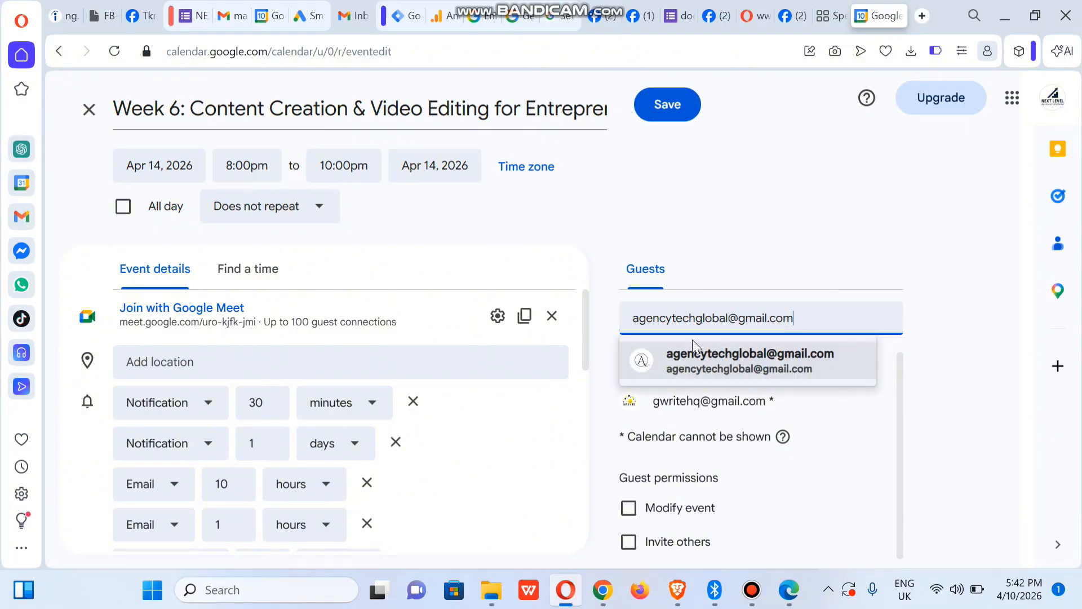
{"action": "left_click", "coordinate": [694, 357]}
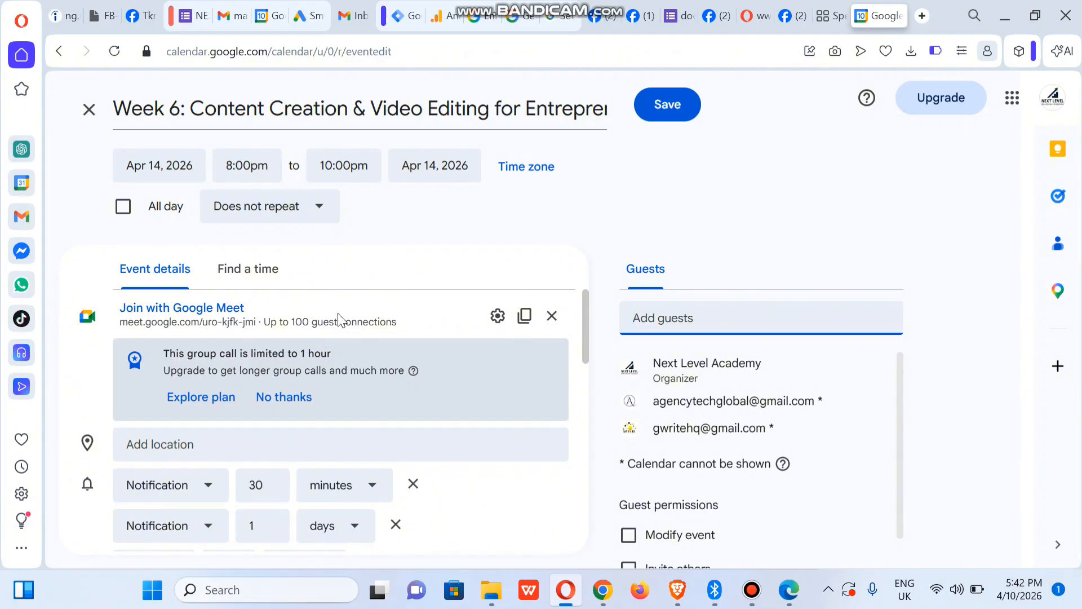
{"action": "left_click", "coordinate": [550, 319]}
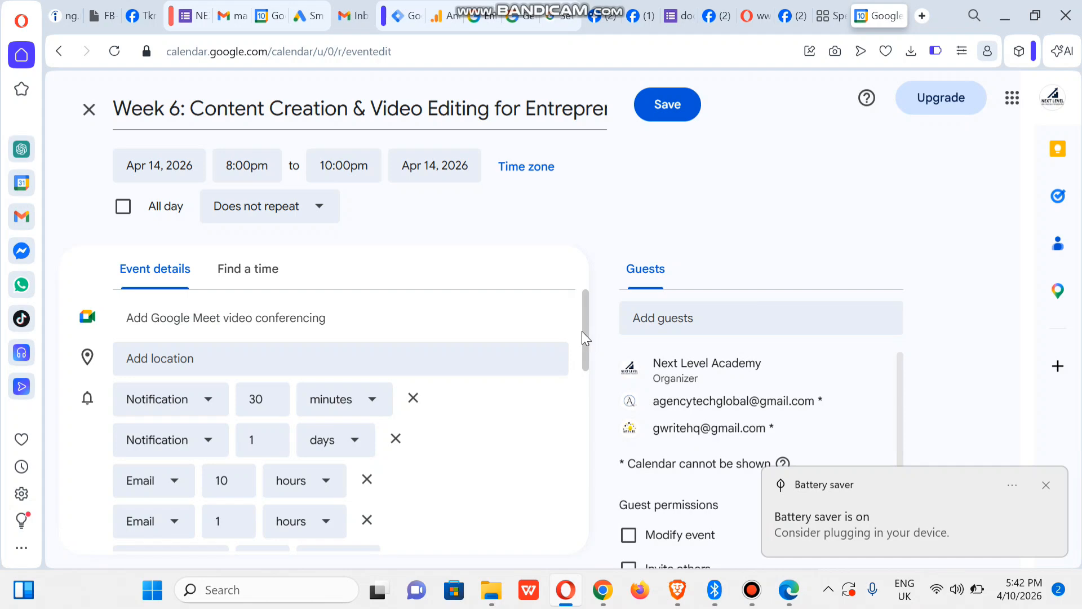
{"action": "left_click", "coordinate": [586, 339]}
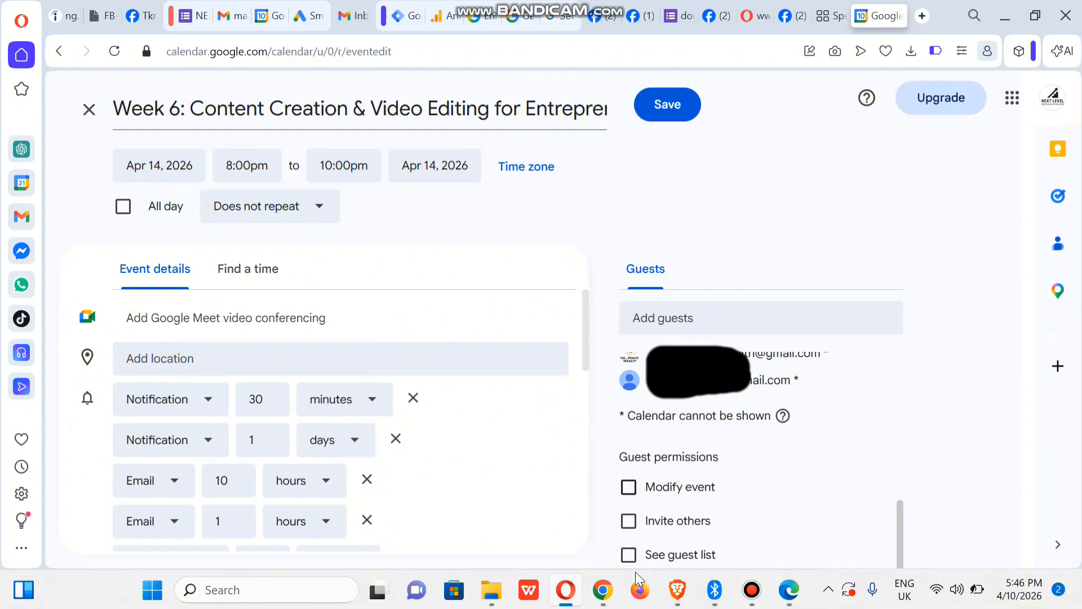
Step: Save the Week 6 event and send invitation emails to its guests
{"action": "left_click", "coordinate": [678, 106]}
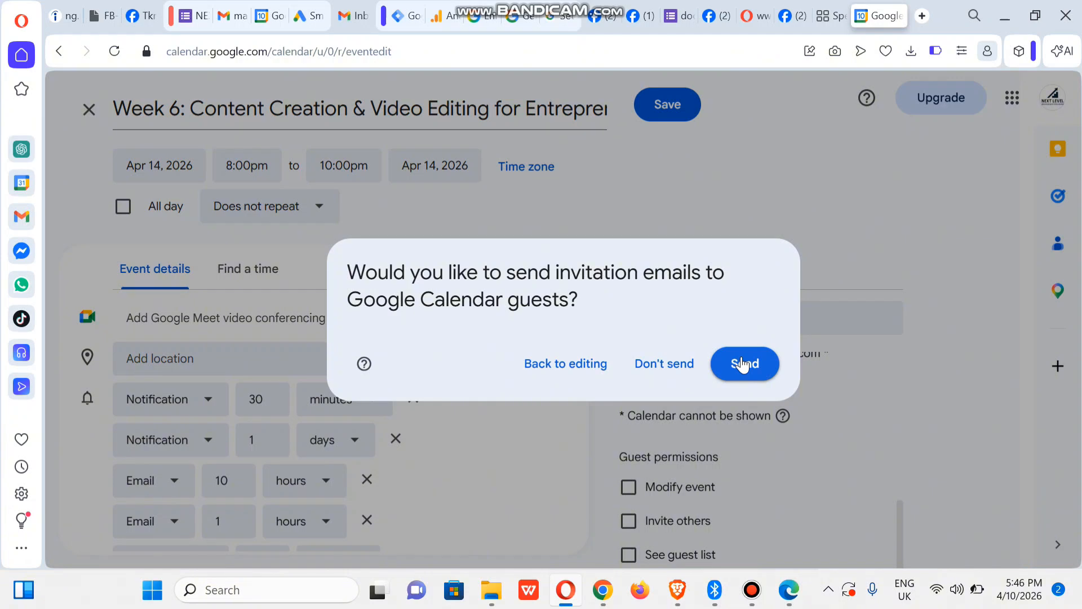
{"action": "left_click", "coordinate": [742, 364]}
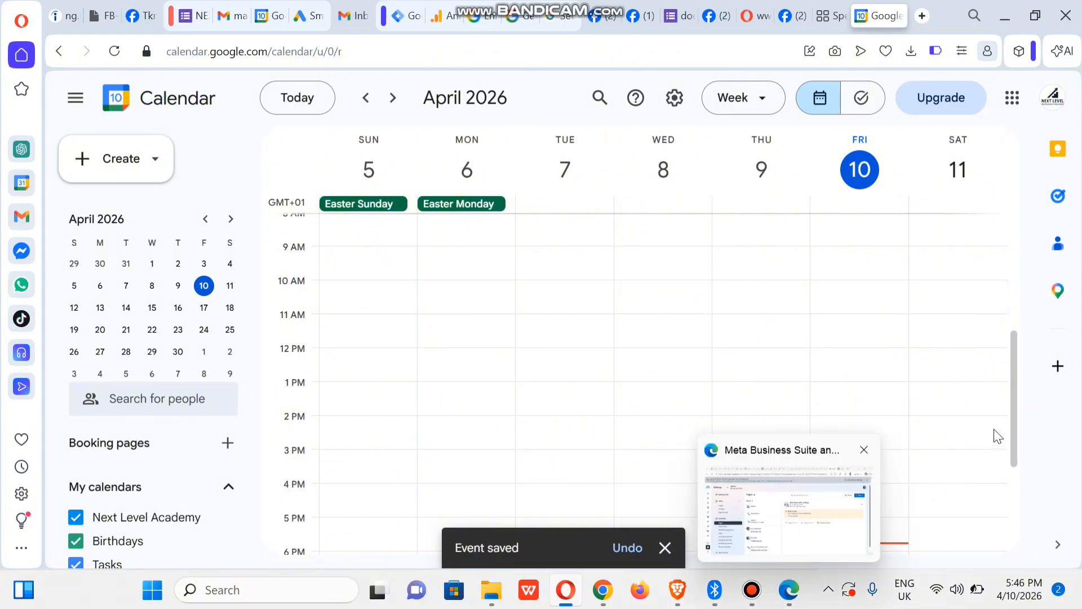
Step: Switch the calendar to the April 2026 month view showing the event on April 14
{"action": "left_click_drag", "start_coordinate": [1014, 420], "coordinate": [1016, 529]}
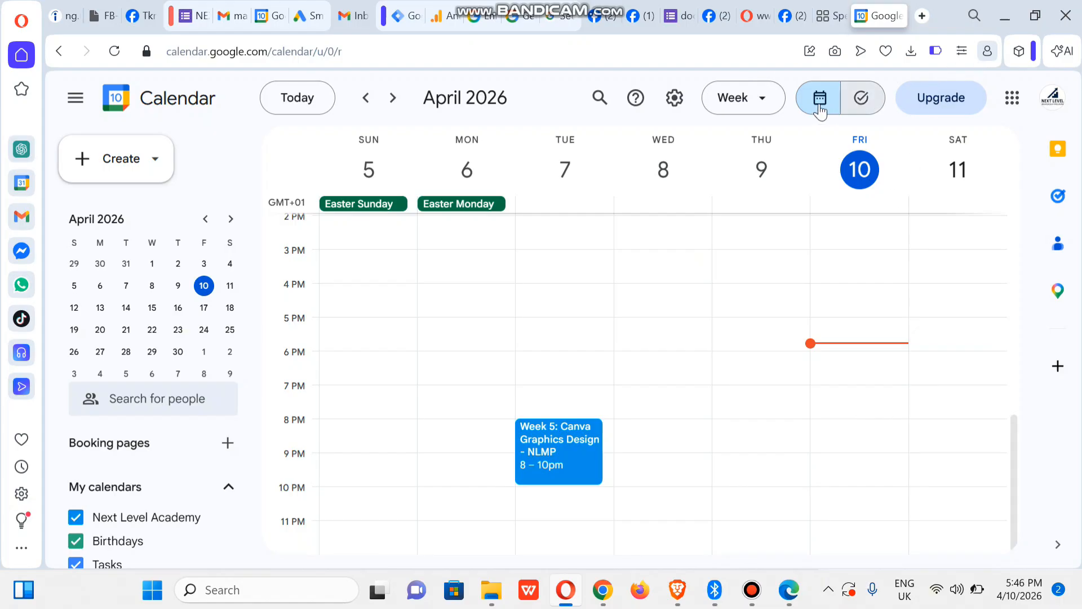
{"action": "left_click", "coordinate": [746, 101]}
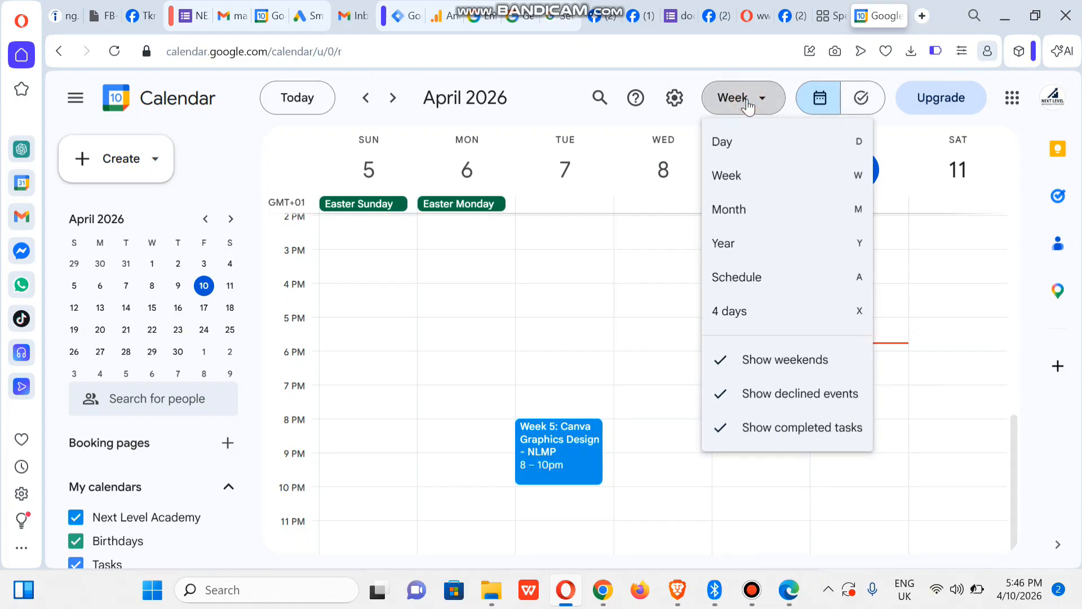
{"action": "left_click", "coordinate": [777, 208]}
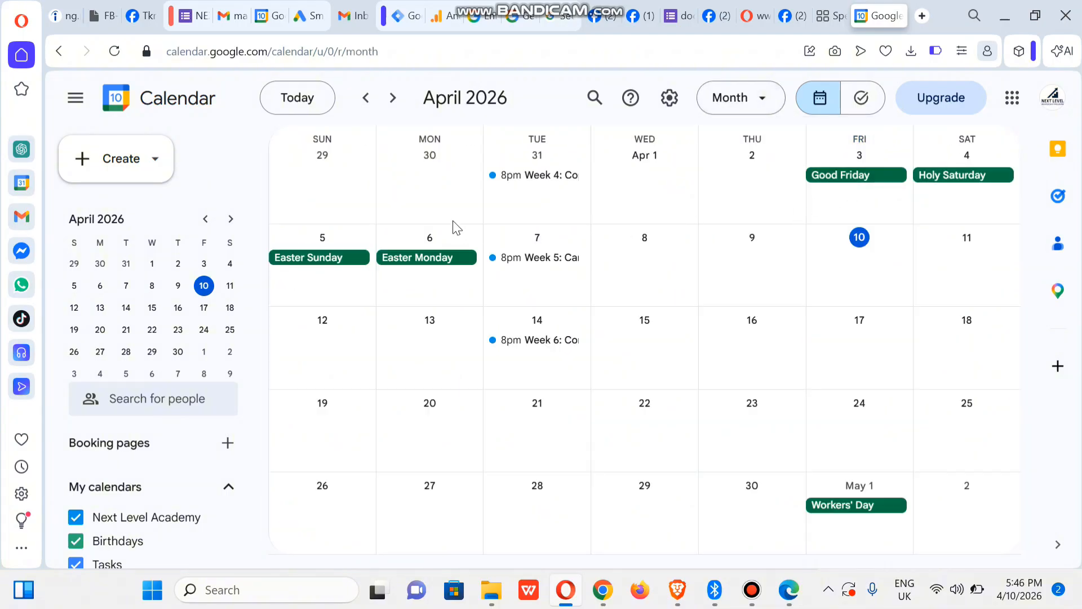
{"action": "left_click", "coordinate": [538, 341]}
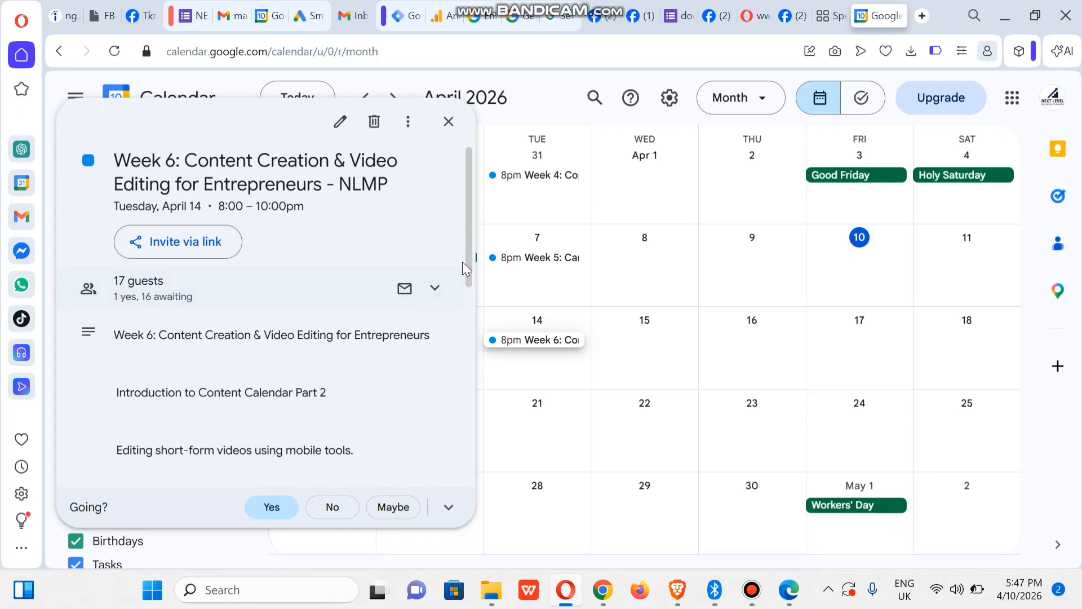
{"action": "left_click_drag", "start_coordinate": [469, 273], "coordinate": [475, 202]}
{"action": "left_click", "coordinate": [449, 121]}
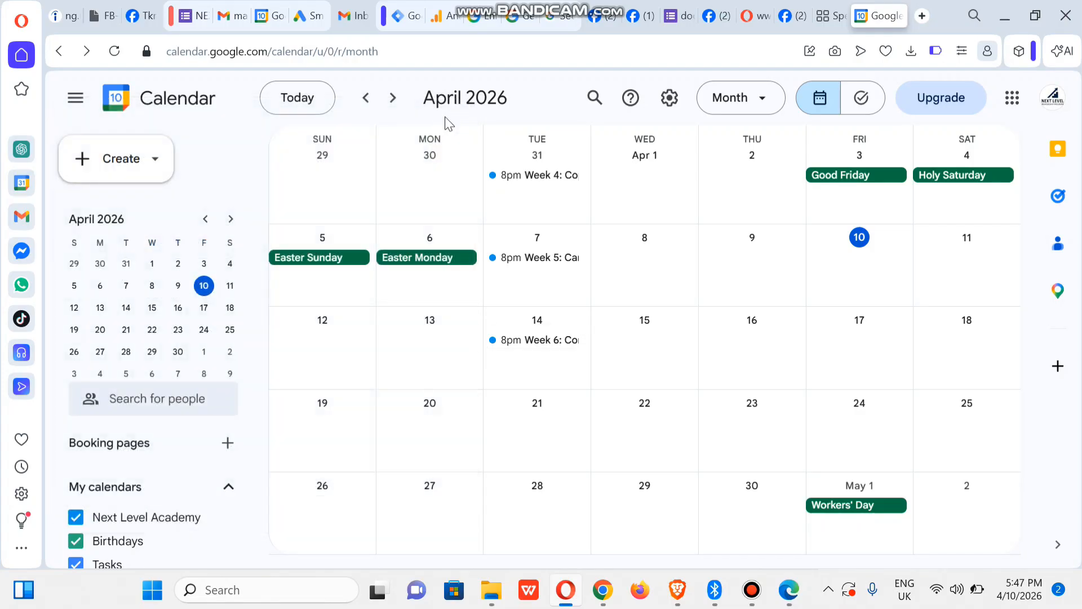